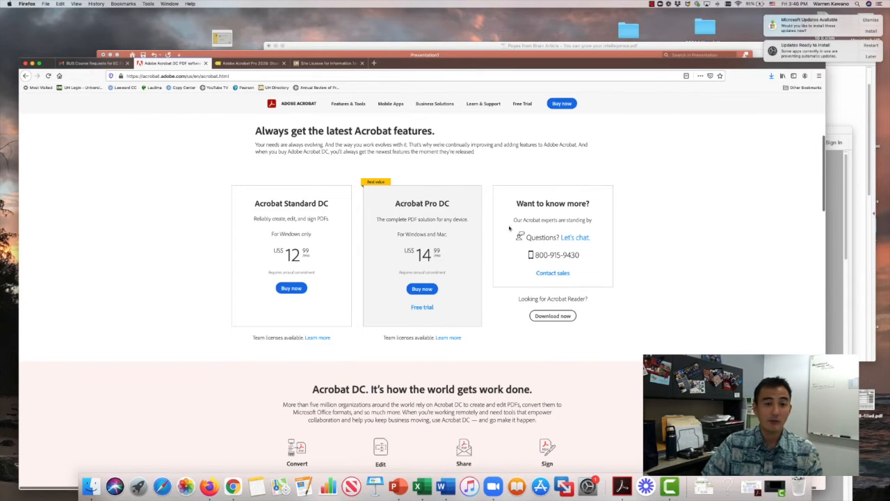
# Review the Adobe Acrobat product page, the Best Buy Acrobat Pro 2020 listing and the UH Adobe site license page
pyautogui.scroll(1, 362, 225)
pyautogui.scroll(5, 359, 225)
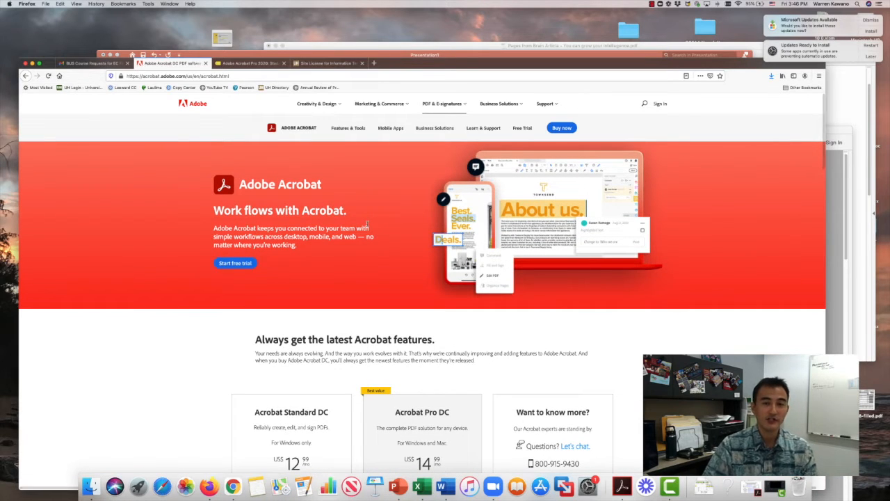
pyautogui.click(236, 64)
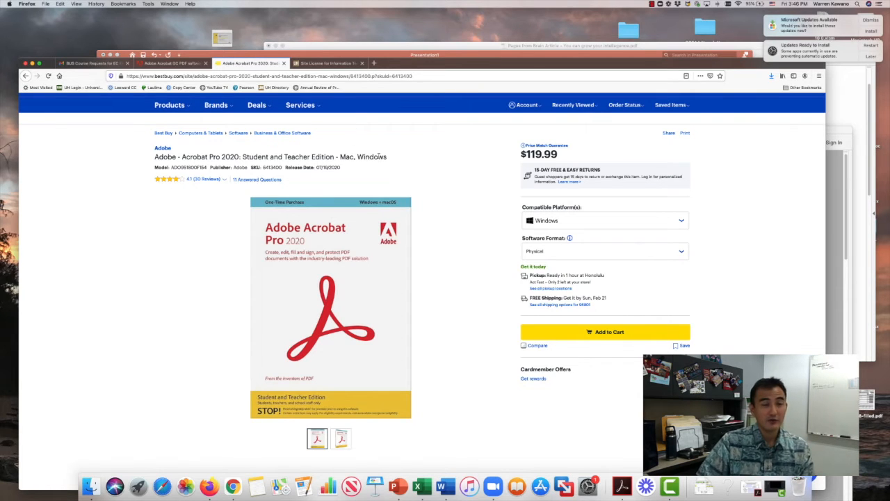
pyautogui.click(325, 64)
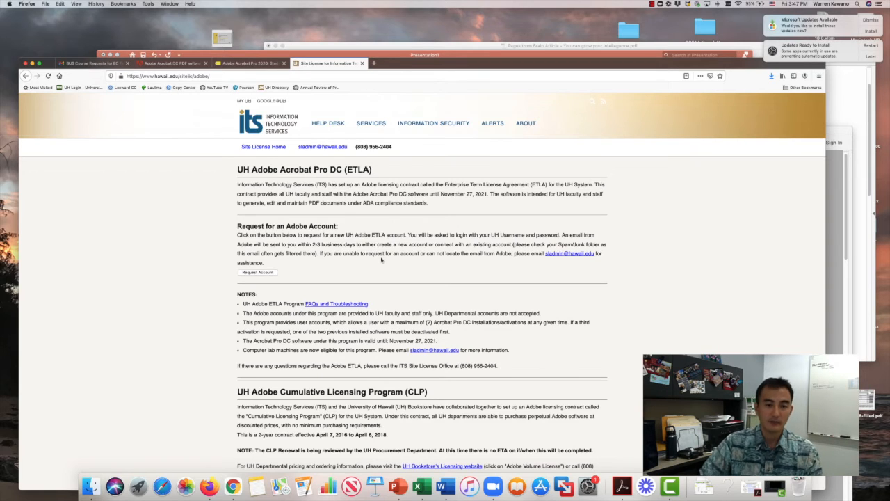
# Switch to Acrobat and close both open Brain Article documents without saving their changes
pyautogui.hotkey('ctrl', 'Up')
pyautogui.click(641, 258)
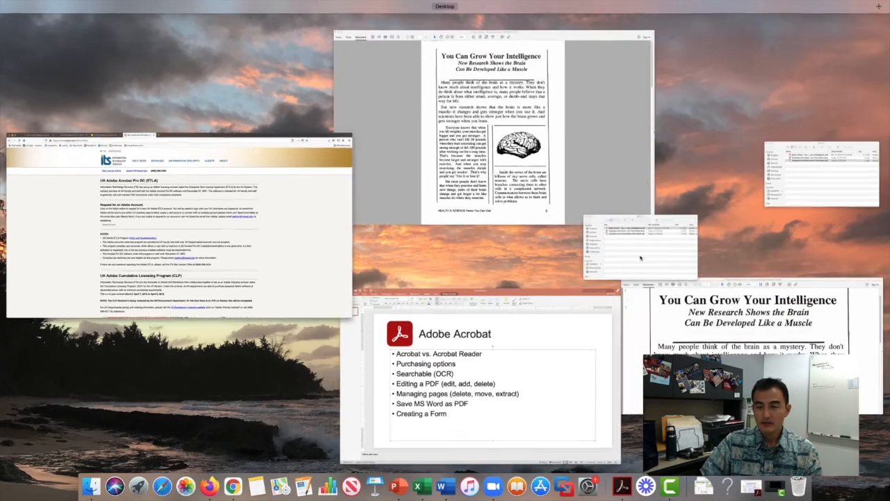
pyautogui.doubleClick(437, 144)
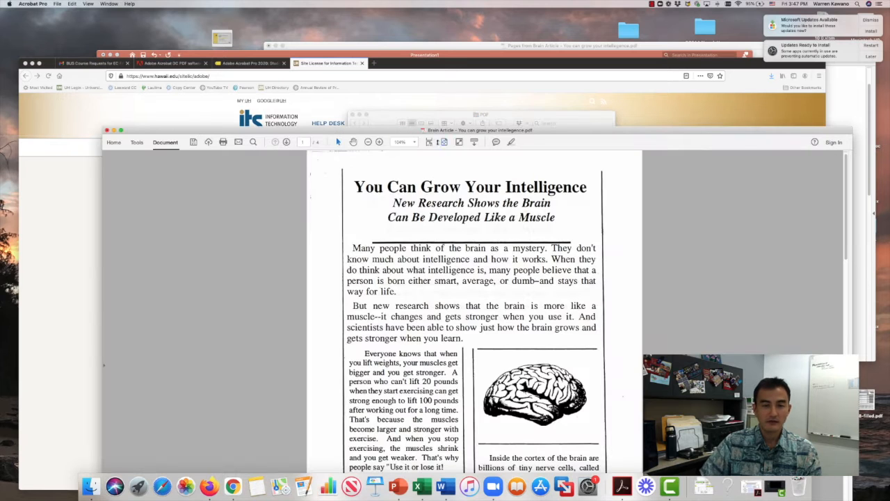
pyautogui.click(107, 130)
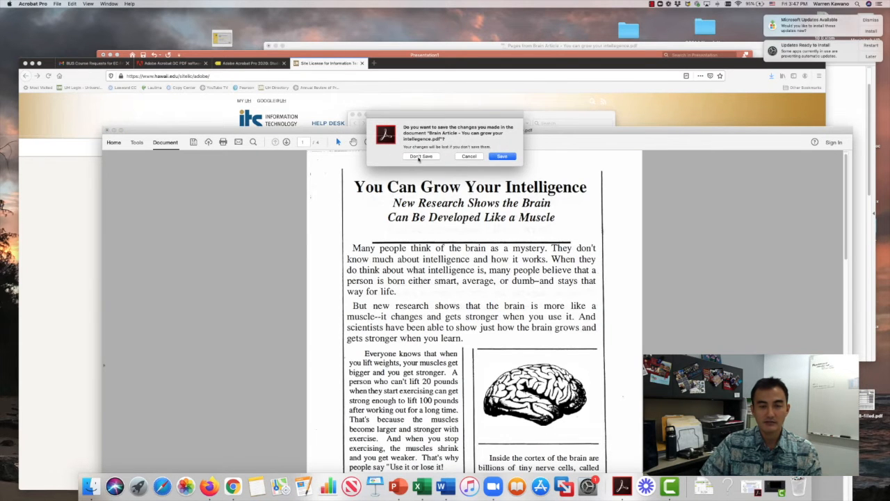
pyautogui.click(421, 155)
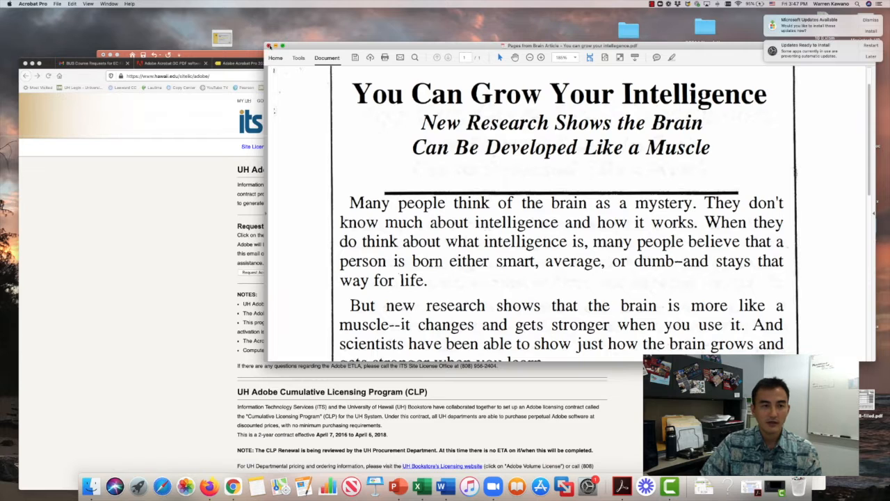
pyautogui.click(270, 45)
pyautogui.click(422, 157)
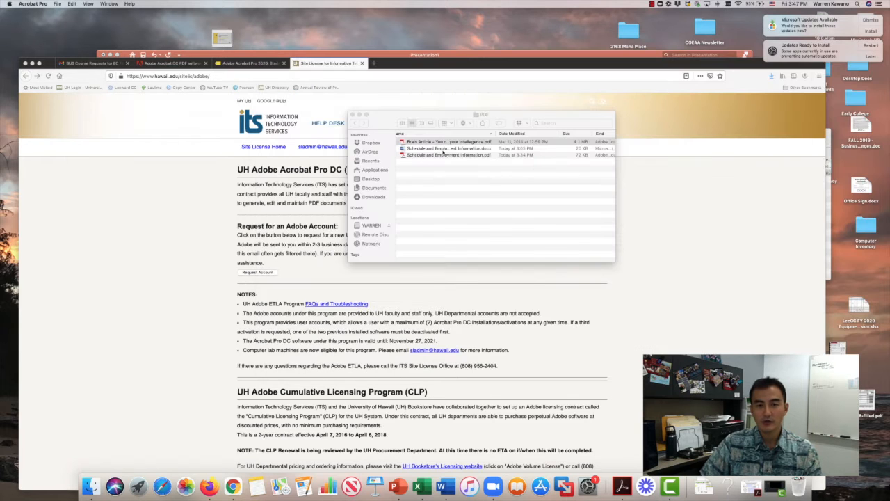
# Open "Brain Article - You can grow your intellegence.pdf" from the PDF folder with Adobe Acrobat and enlarge its window
pyautogui.rightClick(435, 144)
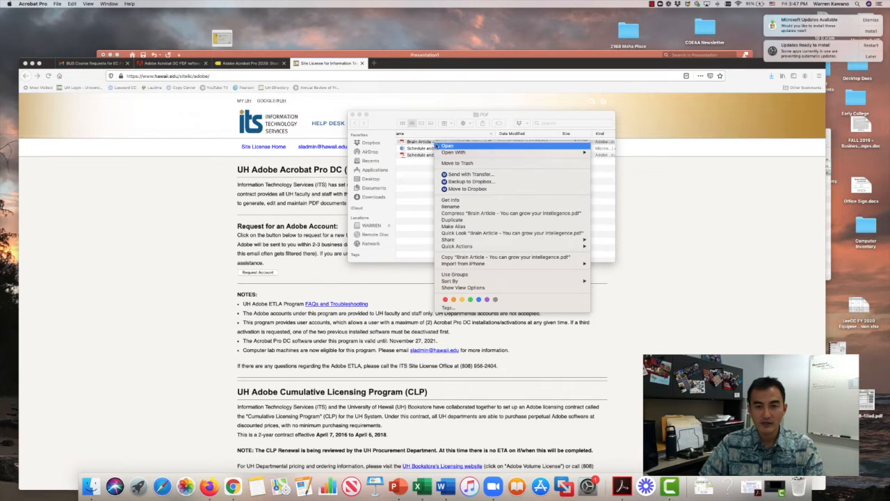
pyautogui.moveTo(458, 153)
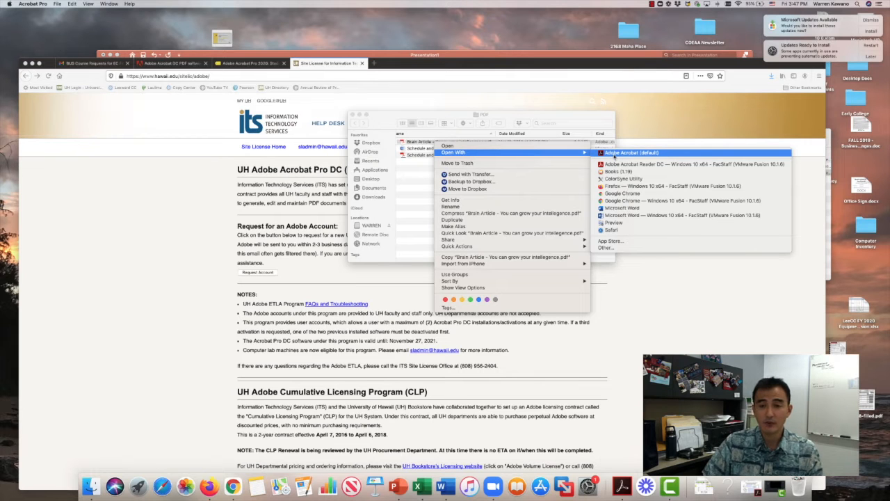
pyautogui.click(614, 153)
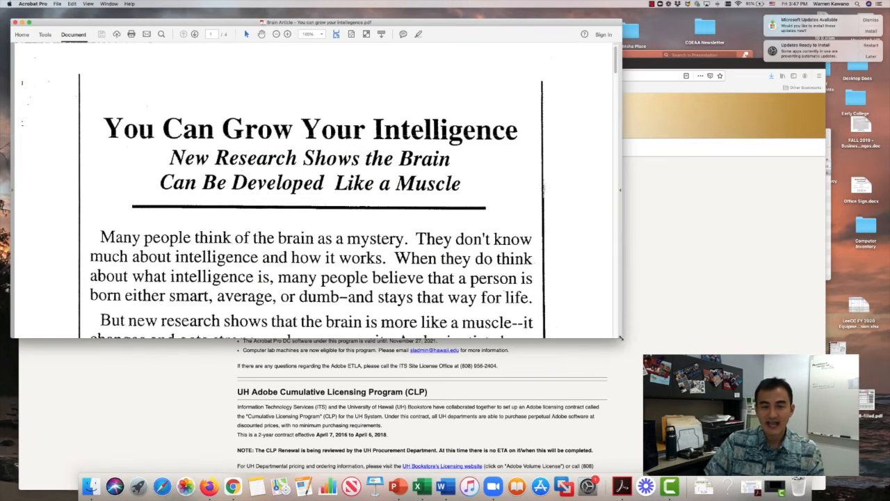
pyautogui.moveTo(620, 338); pyautogui.dragTo(676, 397)
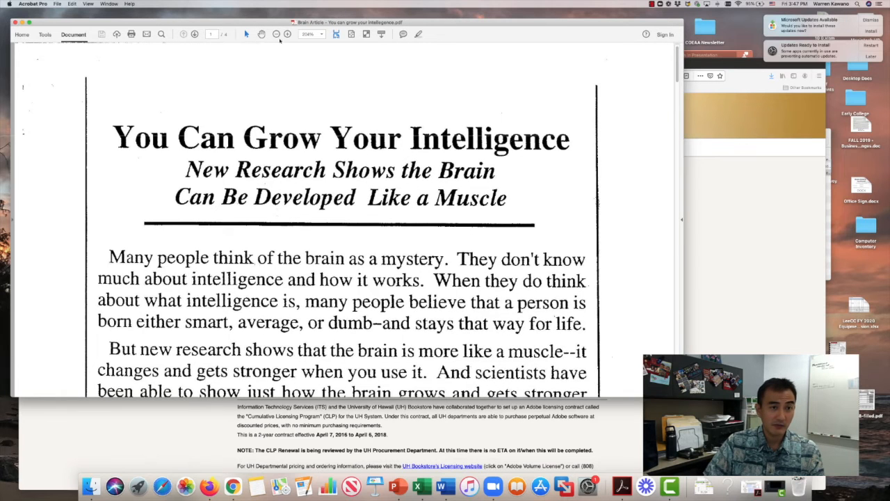
pyautogui.click(276, 34)
pyautogui.click(276, 34)
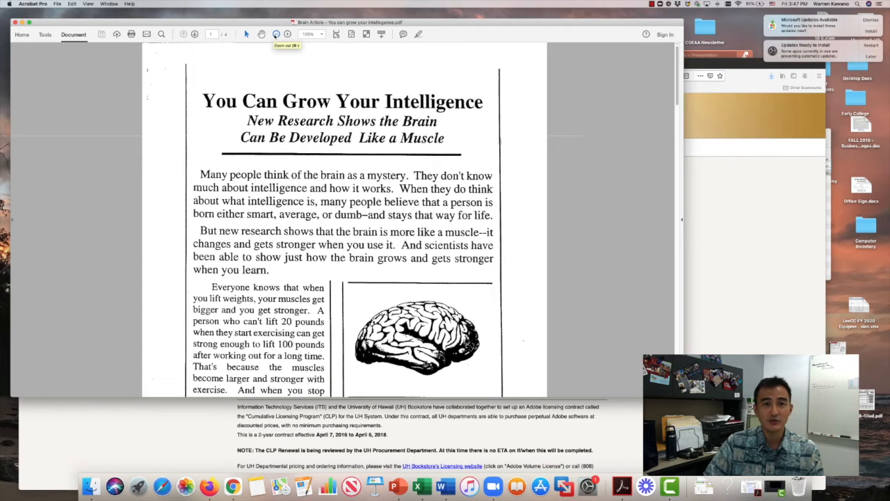
pyautogui.moveTo(346, 27); pyautogui.dragTo(450, 26)
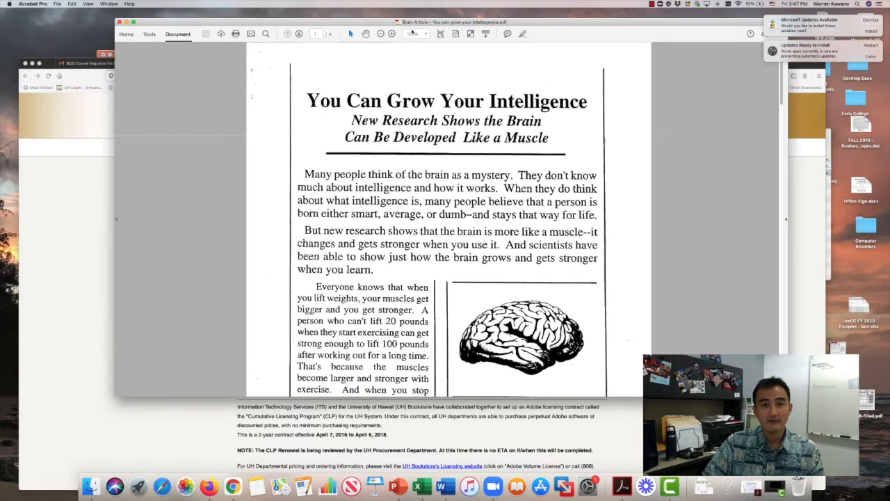
# Try to select body text on the scanned first page and look over the article's pages
pyautogui.moveTo(408, 180); pyautogui.dragTo(533, 246)
pyautogui.click(569, 167)
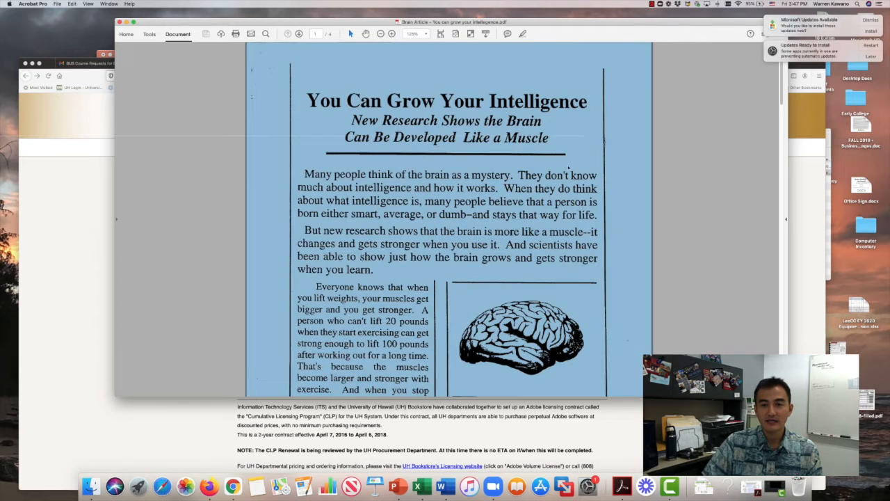
pyautogui.click(666, 143)
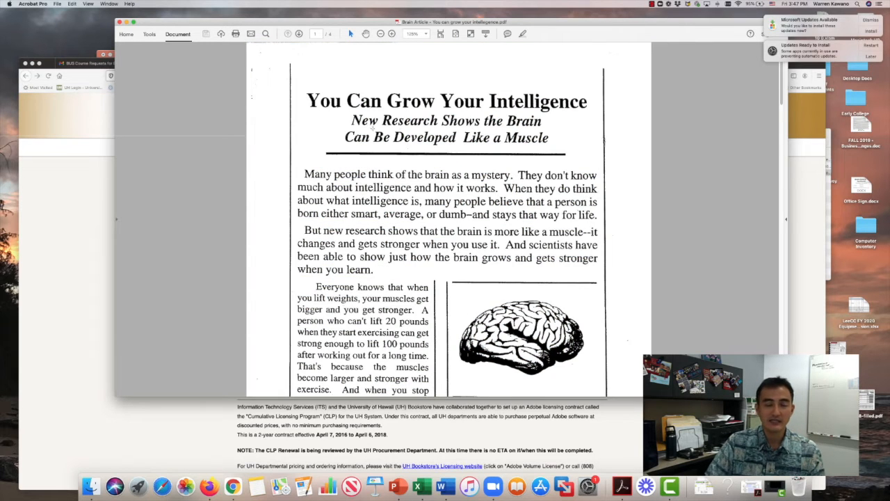
pyautogui.scroll(-15, 459, 186)
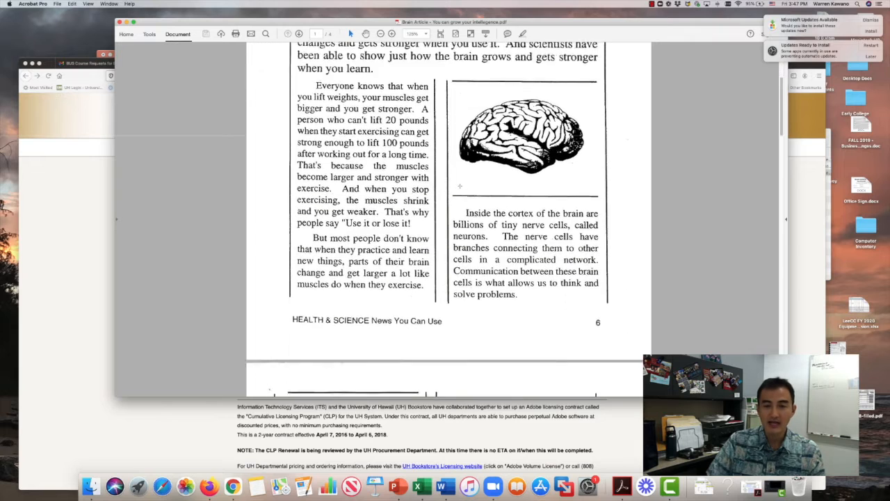
pyautogui.scroll(15, 459, 186)
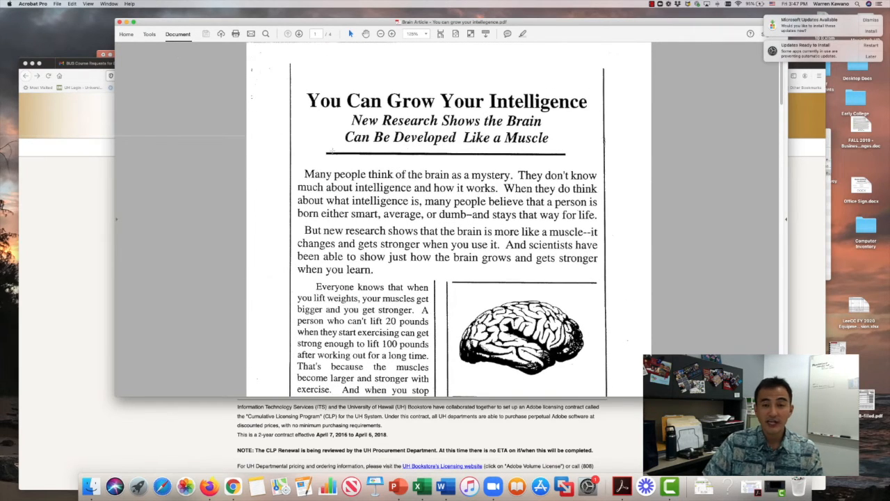
# Convert the scanned article to editable text and images with the Edit PDF tool
pyautogui.click(147, 37)
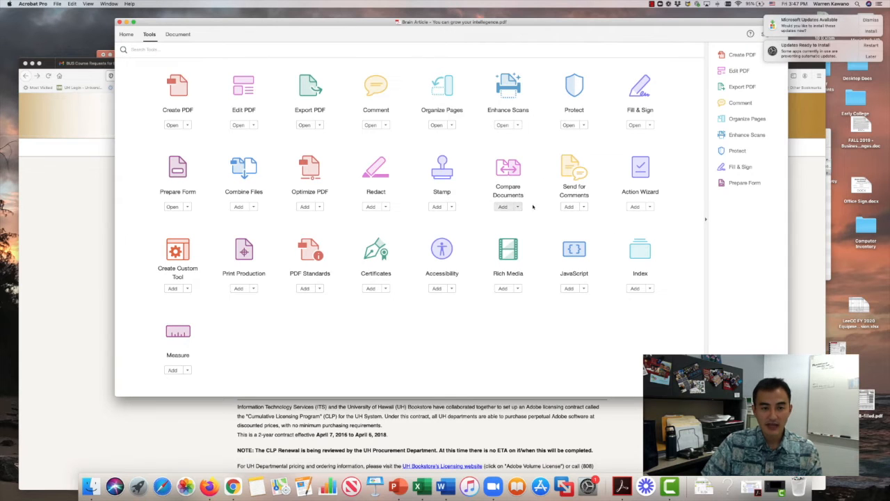
pyautogui.moveTo(512, 26); pyautogui.dragTo(500, 42)
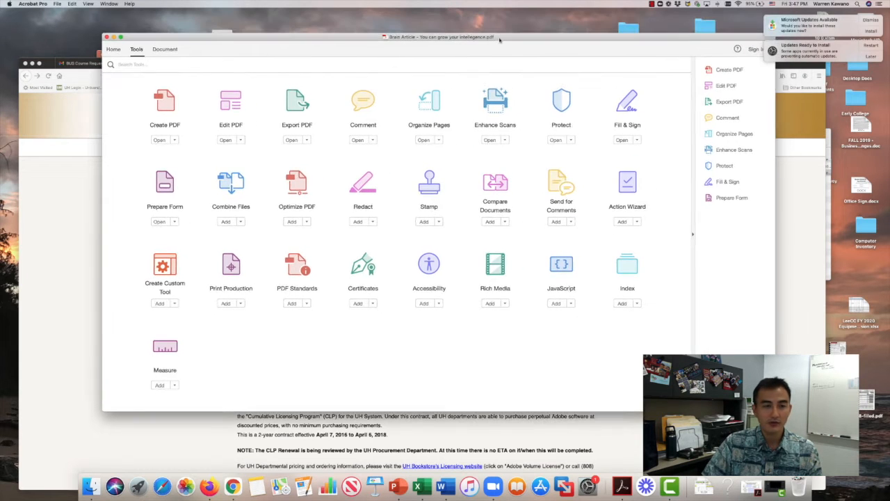
pyautogui.click(234, 104)
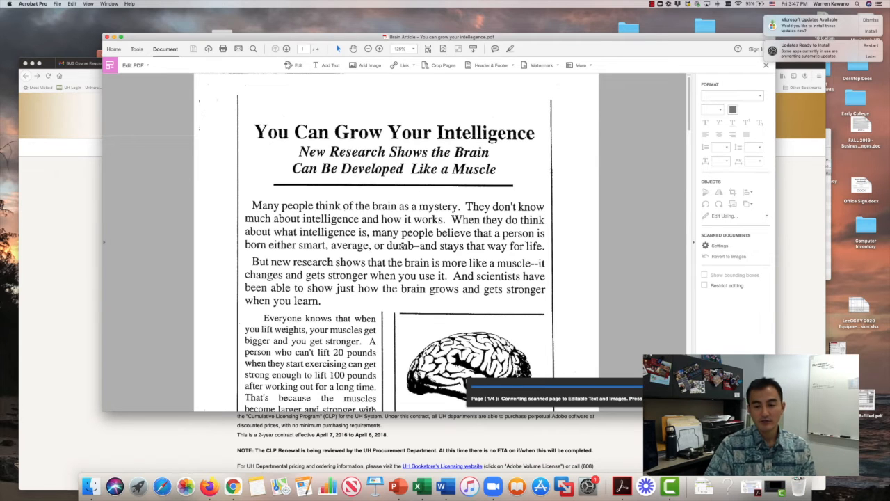
pyautogui.scroll(-5, 404, 246)
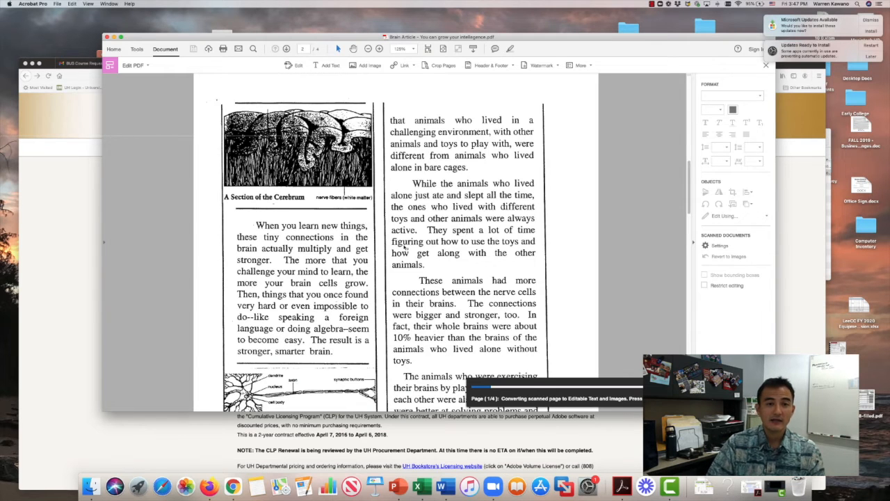
pyautogui.scroll(-5, 403, 246)
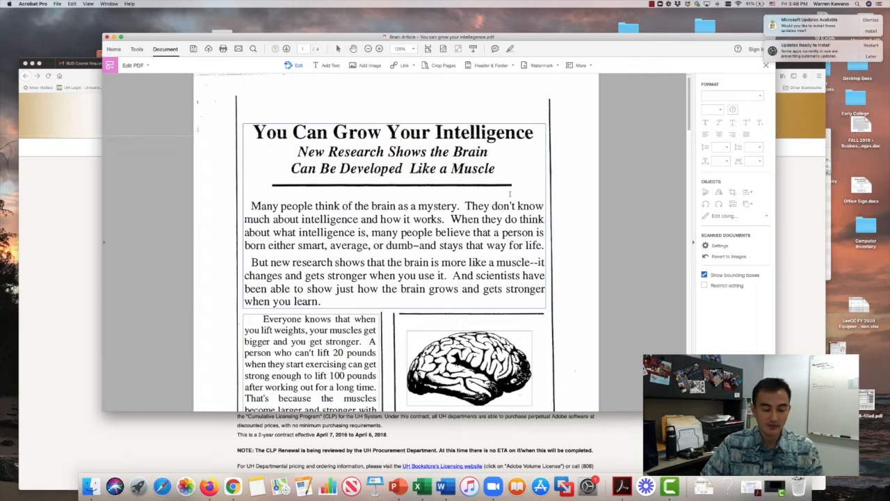
# Search the converted article for "brain", step through several matches and close the search
pyautogui.press('super+f')
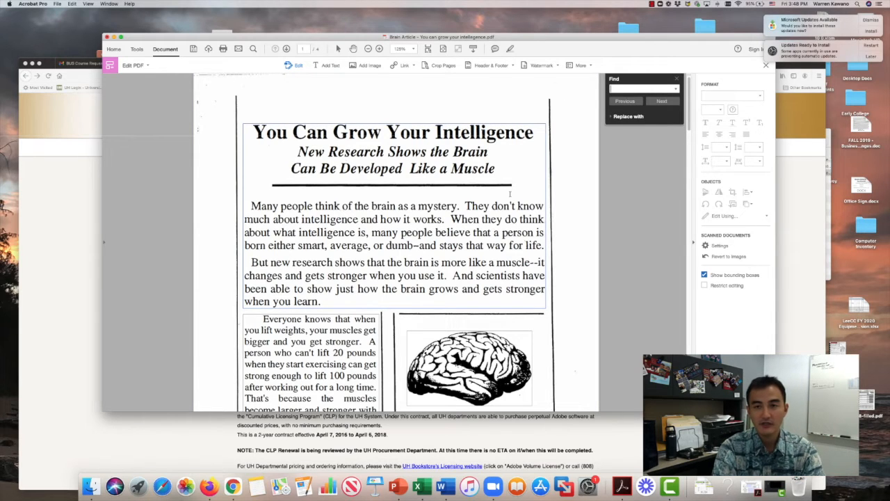
pyautogui.write('brain')
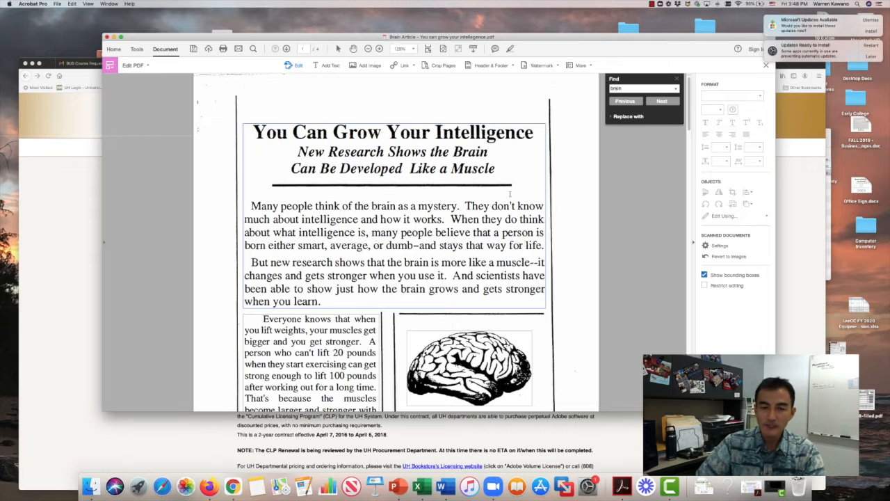
pyautogui.click(665, 102)
pyautogui.click(666, 101)
pyautogui.click(665, 101)
pyautogui.click(665, 102)
pyautogui.click(665, 101)
pyautogui.click(665, 101)
pyautogui.click(678, 79)
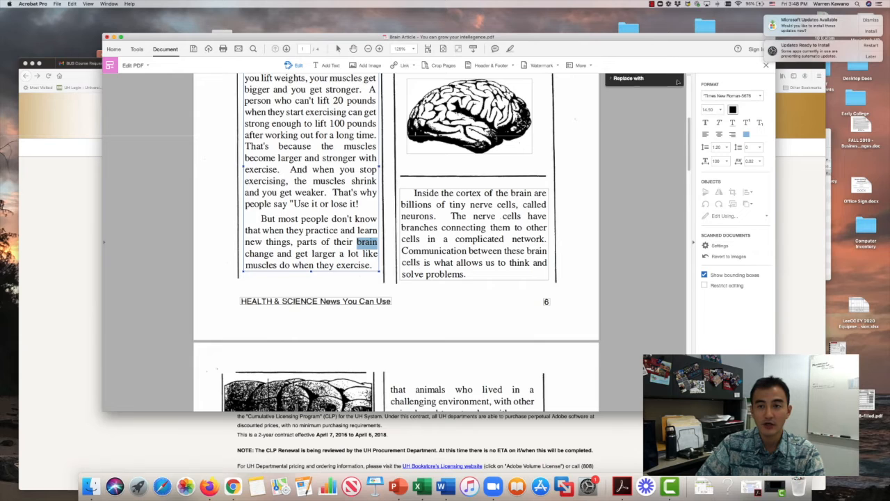
# Remove the extra space before "Like a Muscle" in the page 1 subtitle, retyping the letter "a"
pyautogui.scroll(2, 491, 254)
pyautogui.scroll(6, 492, 253)
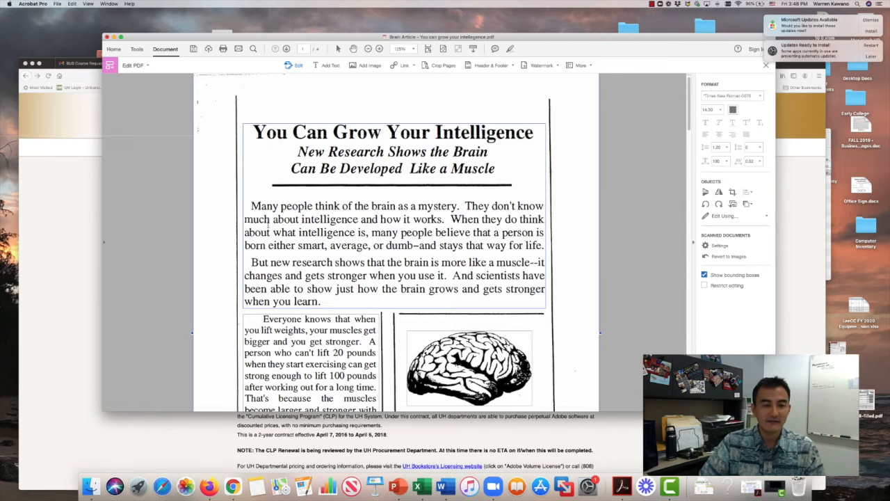
pyautogui.click(449, 169)
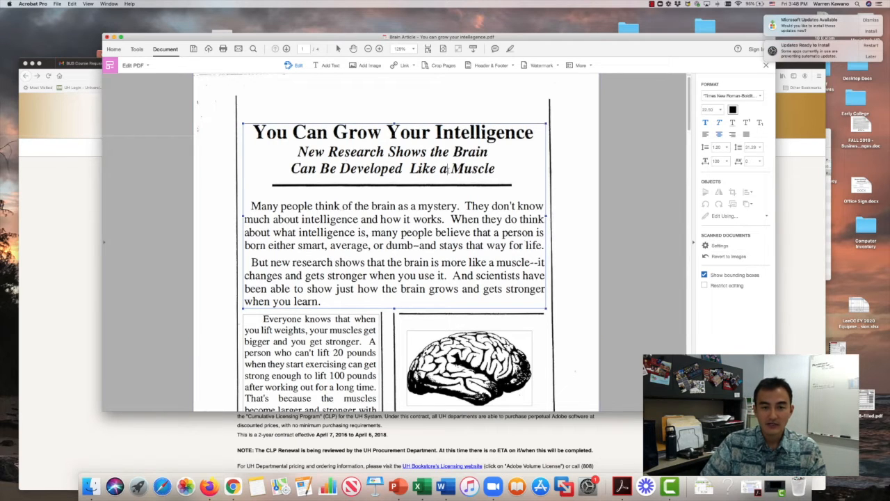
pyautogui.press('BackSpace')
pyautogui.press('BackSpace')
pyautogui.write('a')
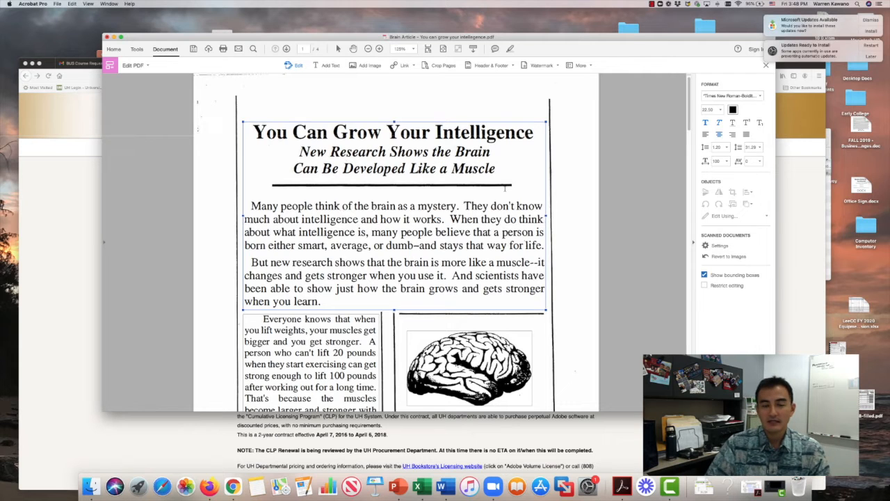
# Retype "any" in the first paragraph's "Many" and move the text block up, clear of the column below
pyautogui.click(279, 206)
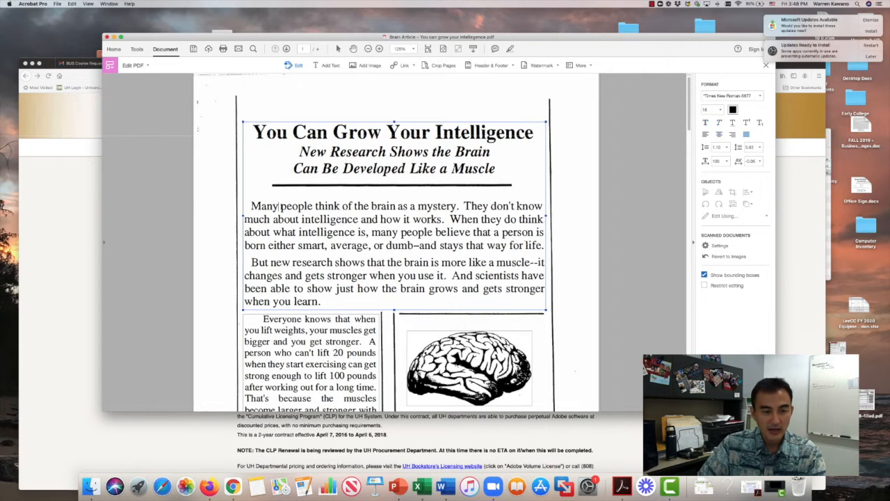
pyautogui.press('BackSpace')
pyautogui.press('BackSpace')
pyautogui.press('BackSpace')
pyautogui.write('any')
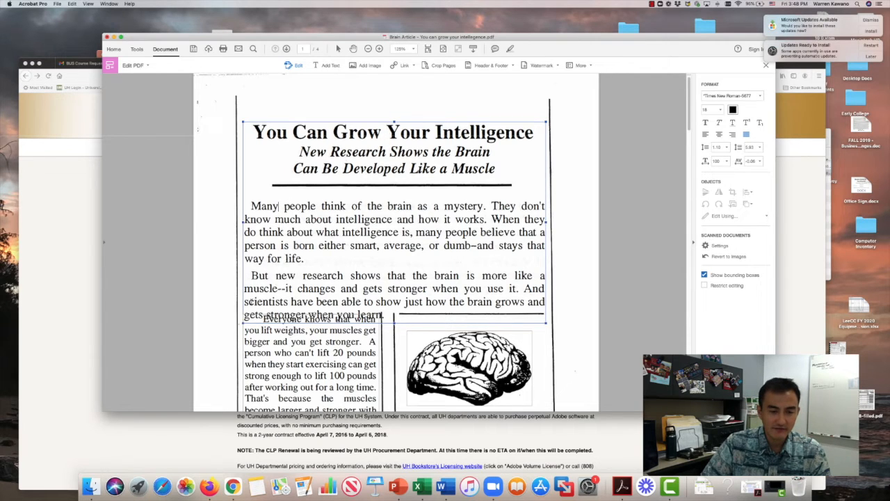
pyautogui.moveTo(388, 121); pyautogui.dragTo(388, 111)
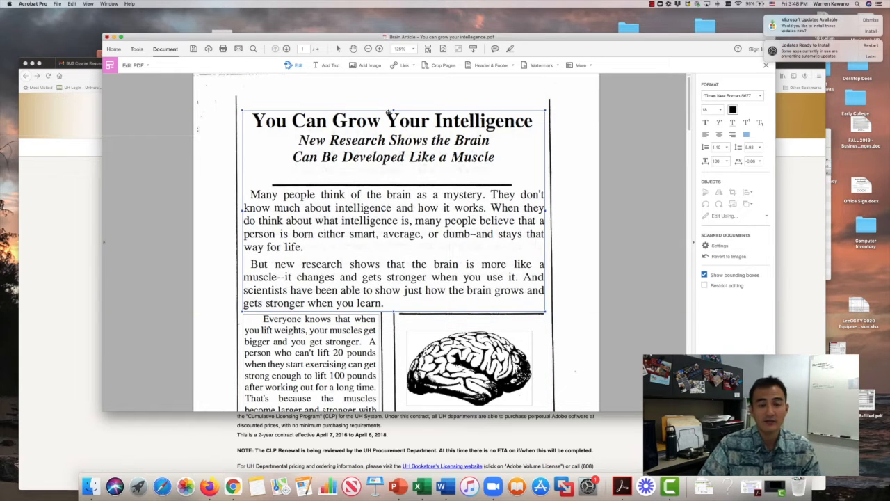
# Delete the title and introduction text block on page 1 and undo the deletion
pyautogui.click(461, 111)
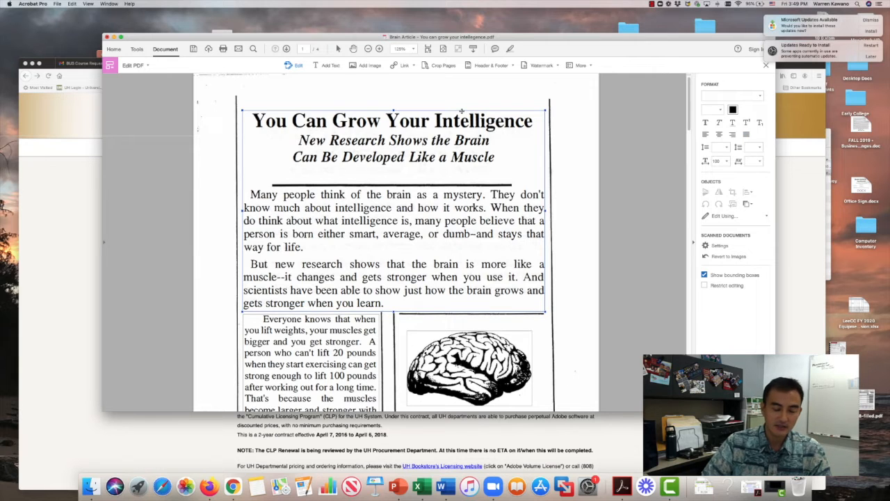
pyautogui.press('Delete')
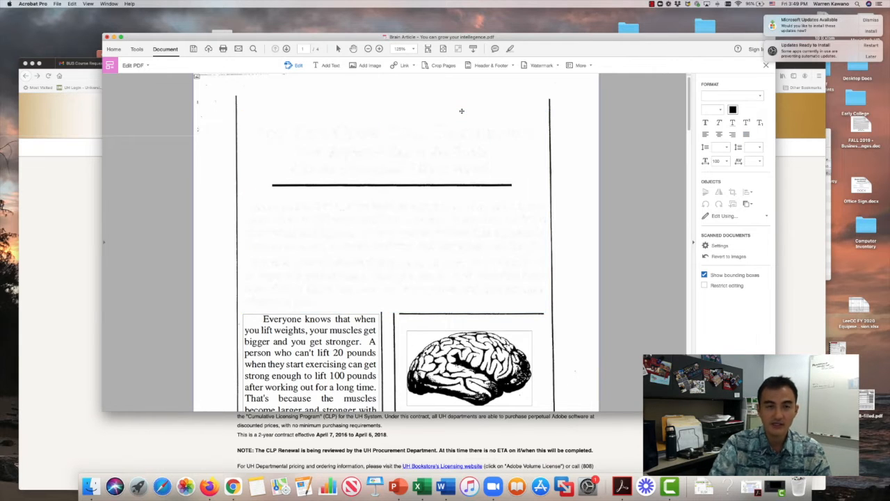
pyautogui.click(70, 3)
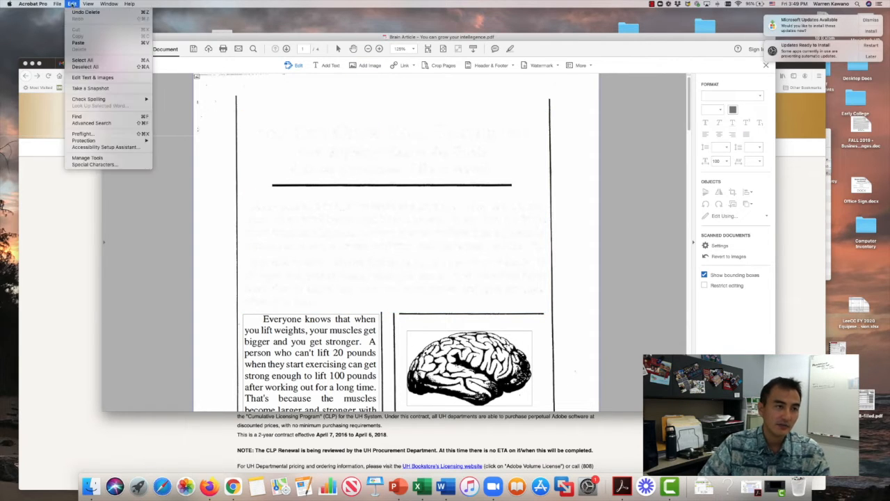
pyautogui.click(77, 13)
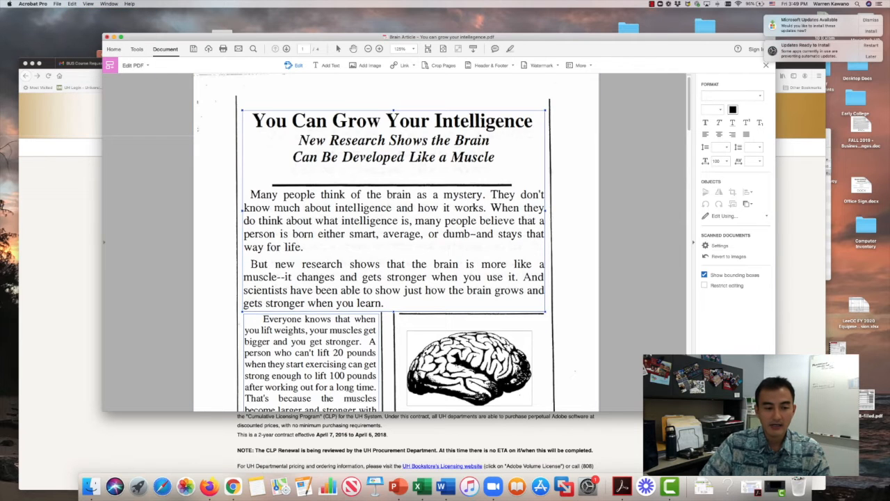
# Add a text box reading "Read pages 1-3" above the title on page 1 and nudge it up clear of the title
pyautogui.scroll(-3, 487, 292)
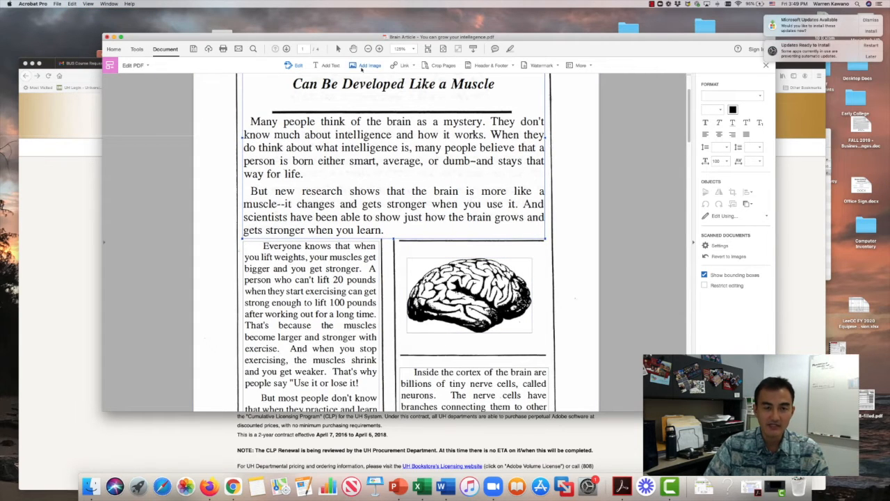
pyautogui.scroll(3, 393, 244)
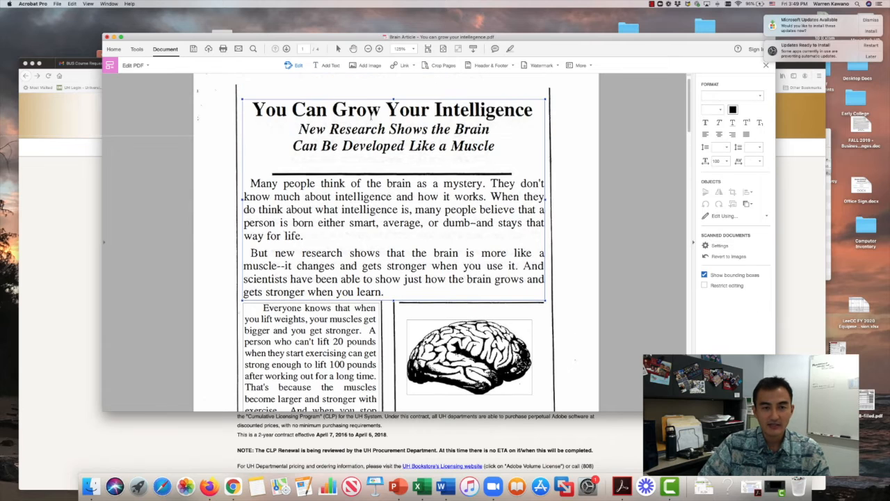
pyautogui.click(322, 67)
pyautogui.moveTo(270, 82); pyautogui.dragTo(489, 115)
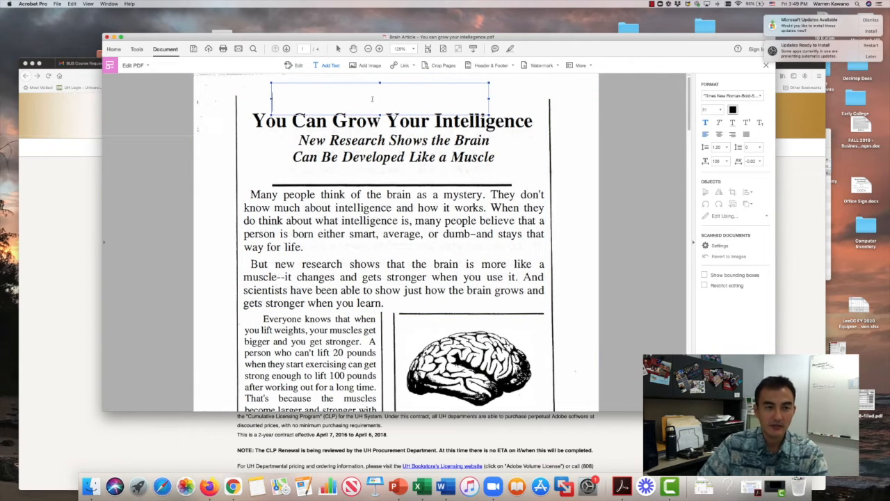
pyautogui.write('Read pages 1-3')
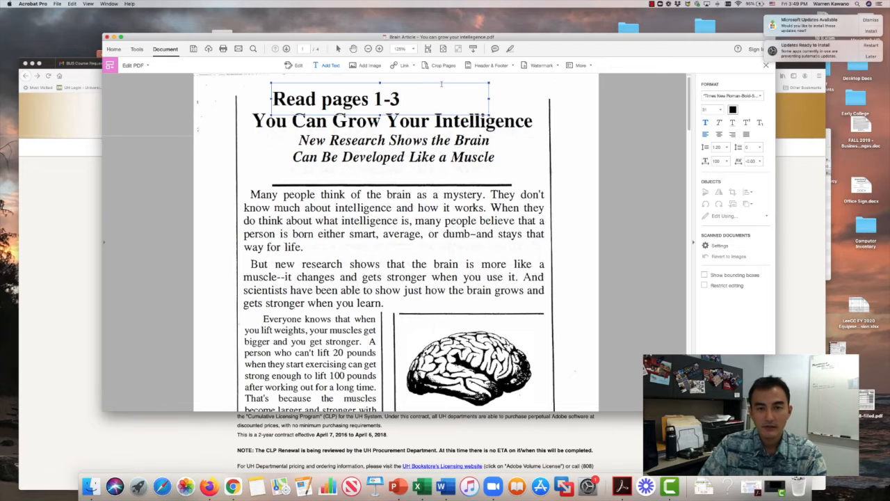
pyautogui.moveTo(441, 84); pyautogui.dragTo(448, 80)
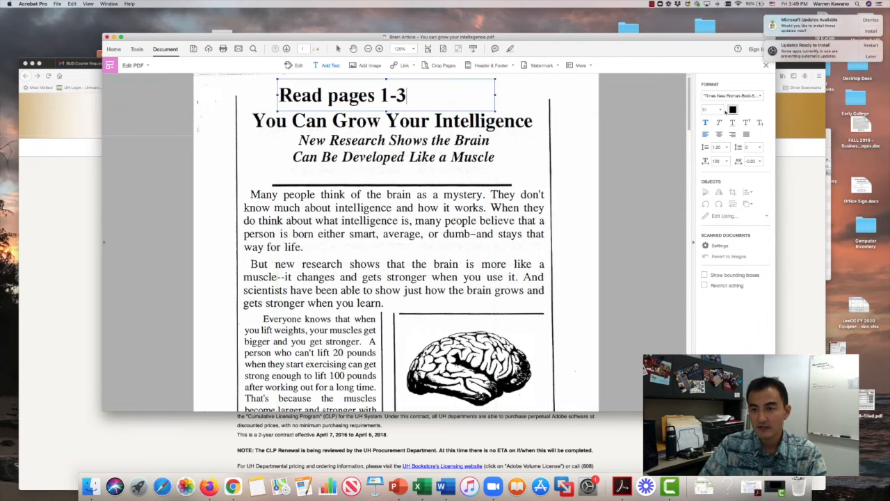
# Select the whole "Read pages 1-3" note and set its font to Adobe Gothic Std B
pyautogui.click(720, 110)
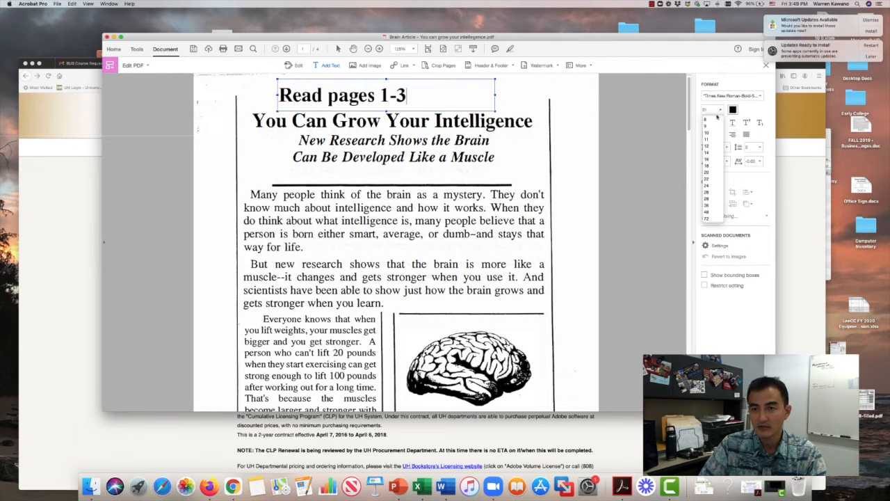
pyautogui.click(415, 99)
pyautogui.moveTo(415, 100); pyautogui.dragTo(279, 96)
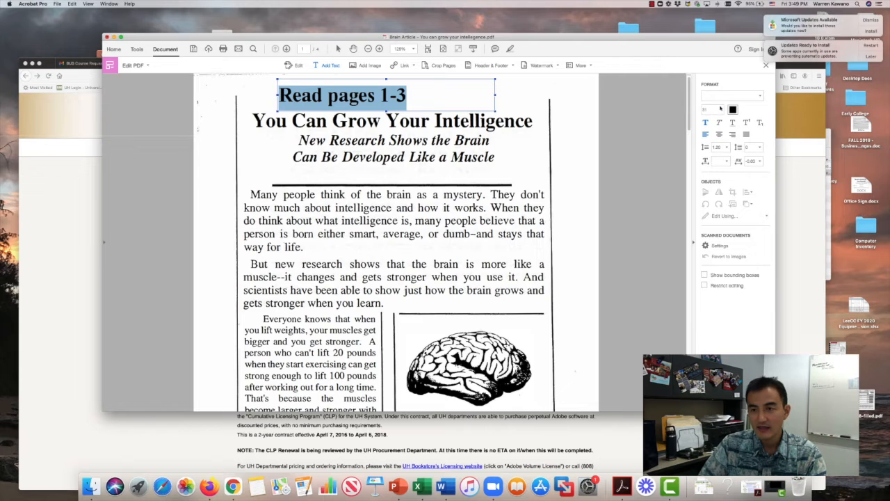
pyautogui.click(732, 97)
pyautogui.click(733, 96)
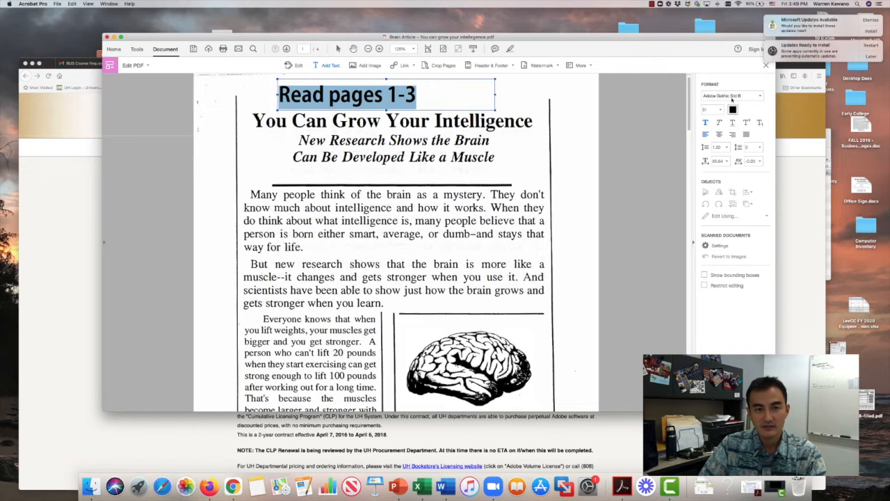
# Set the selected note's font size to 9 and its text colour to red
pyautogui.click(720, 109)
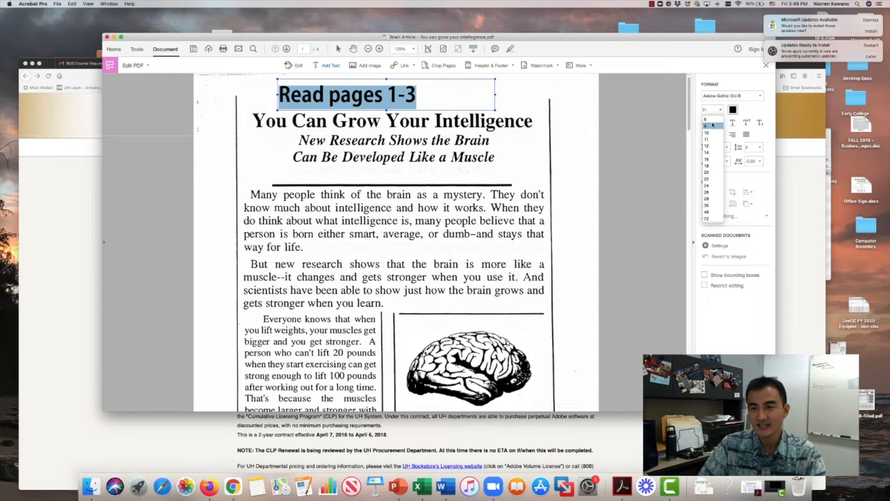
pyautogui.click(717, 126)
pyautogui.click(734, 110)
pyautogui.click(452, 136)
pyautogui.click(410, 97)
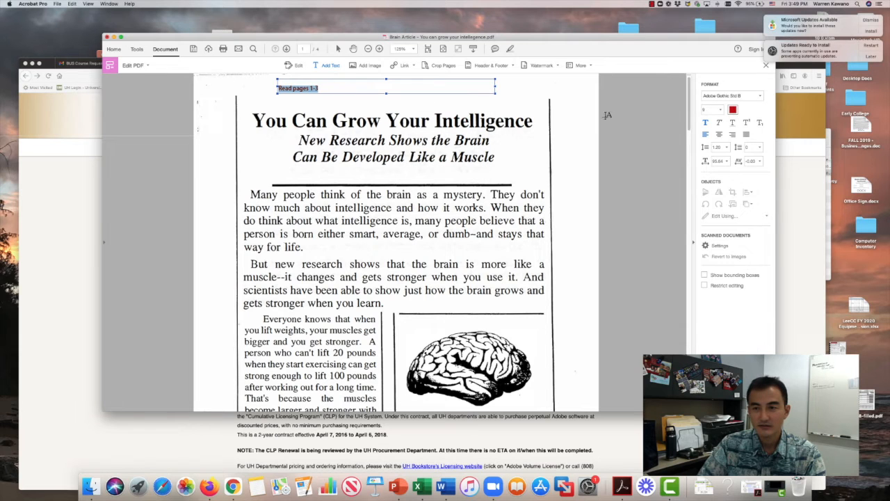
# Set the red note's font size to 22, and delete its text box from the page
pyautogui.click(720, 110)
pyautogui.click(713, 179)
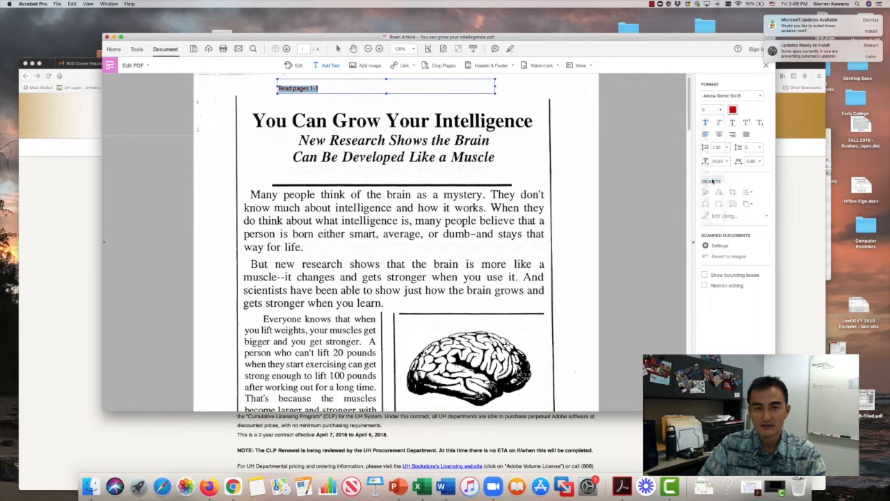
pyautogui.click(571, 110)
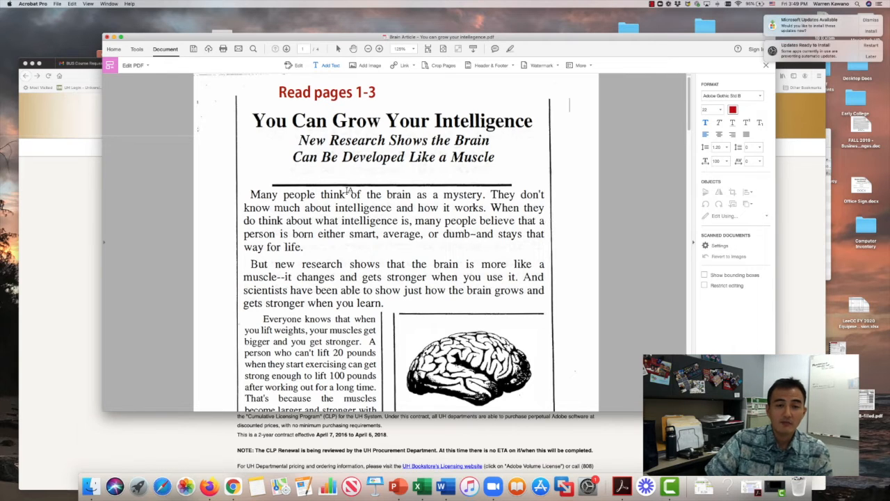
pyautogui.click(355, 93)
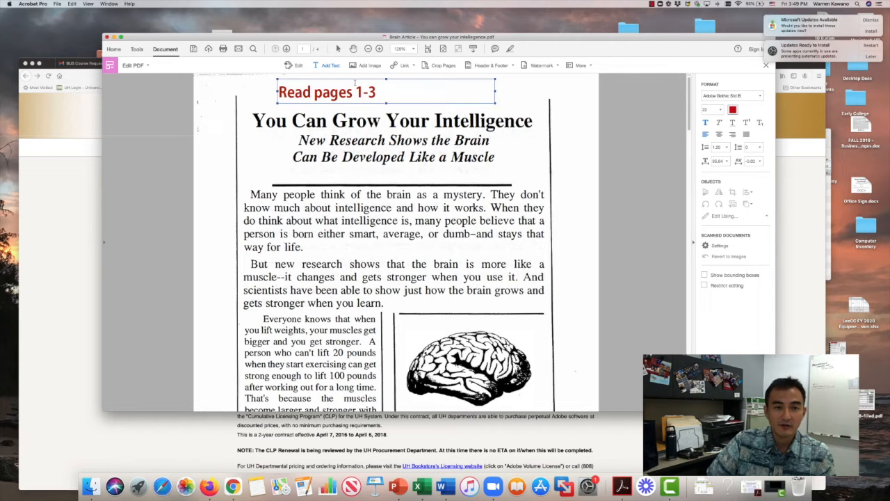
pyautogui.press('Delete')
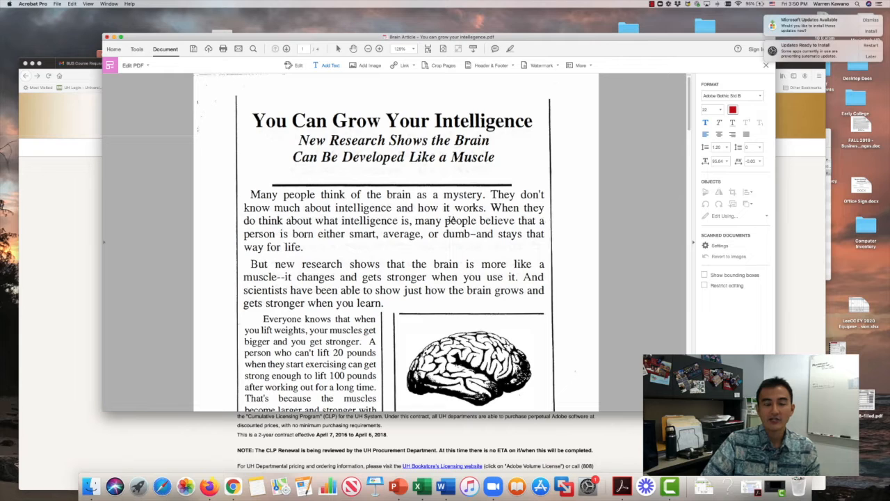
# Open the article's page thumbnails with the Organize Pages tool
pyautogui.click(137, 50)
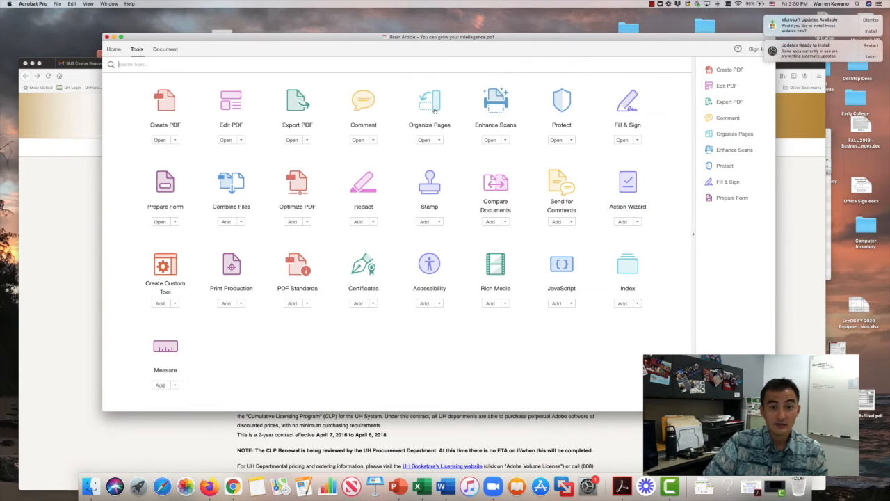
pyautogui.click(435, 109)
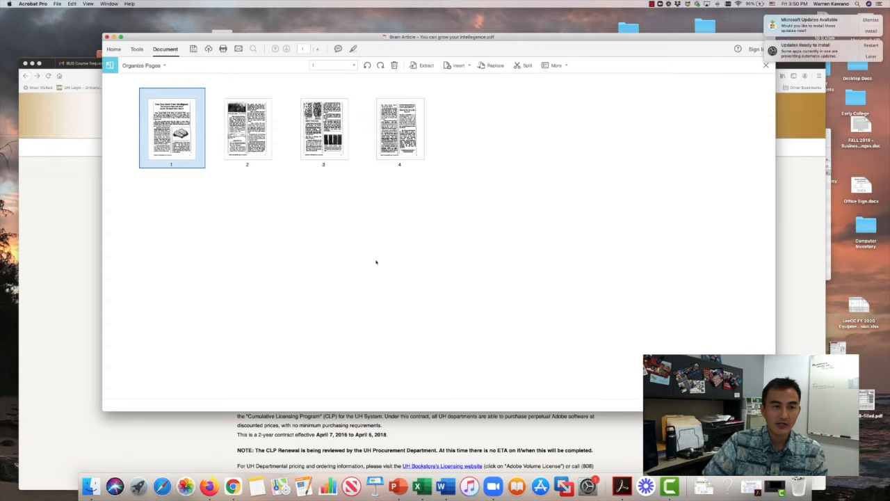
pyautogui.moveTo(190, 144)
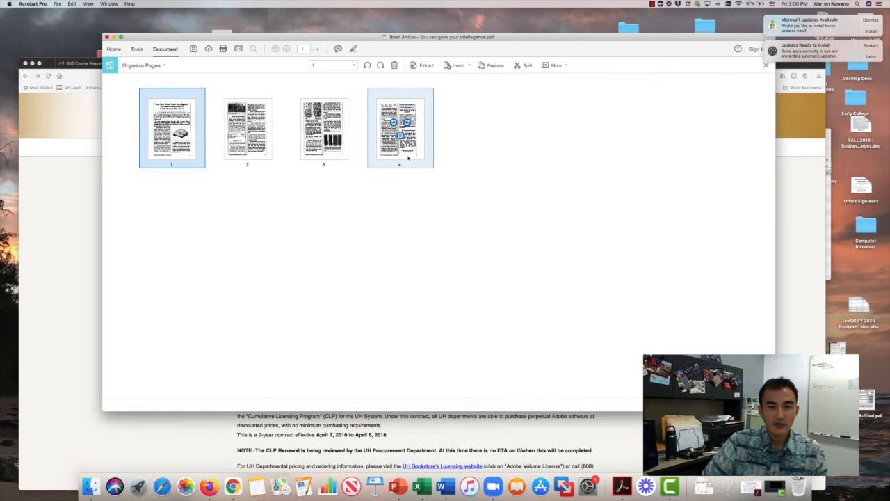
# Start deleting page 4 of the article, cancel at the confirmation and clear the page selection
pyautogui.moveTo(407, 157); pyautogui.dragTo(427, 161)
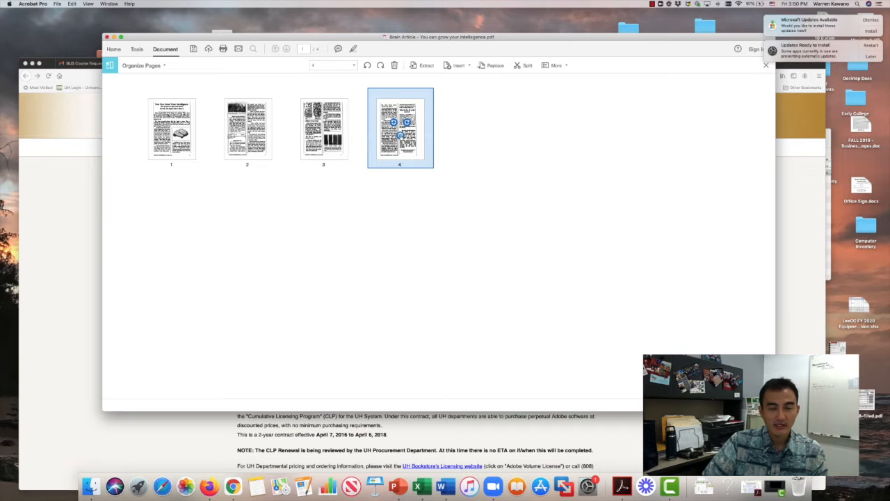
pyautogui.click(401, 136)
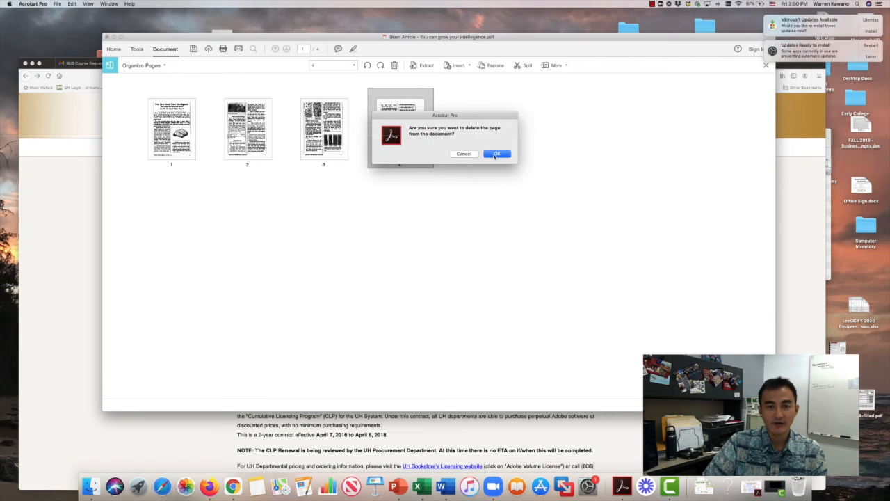
pyautogui.click(464, 154)
pyautogui.click(452, 133)
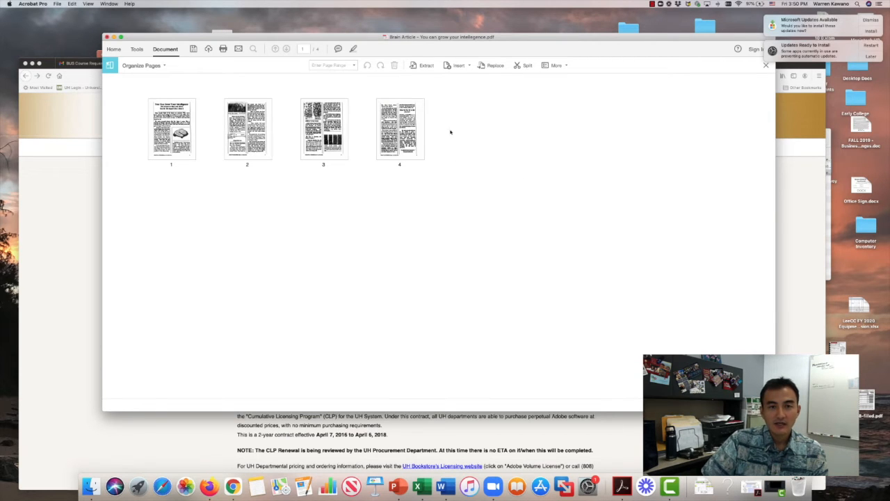
# Insert Schedule and Employment Information.pdf from file after the last page of the article
pyautogui.click(470, 66)
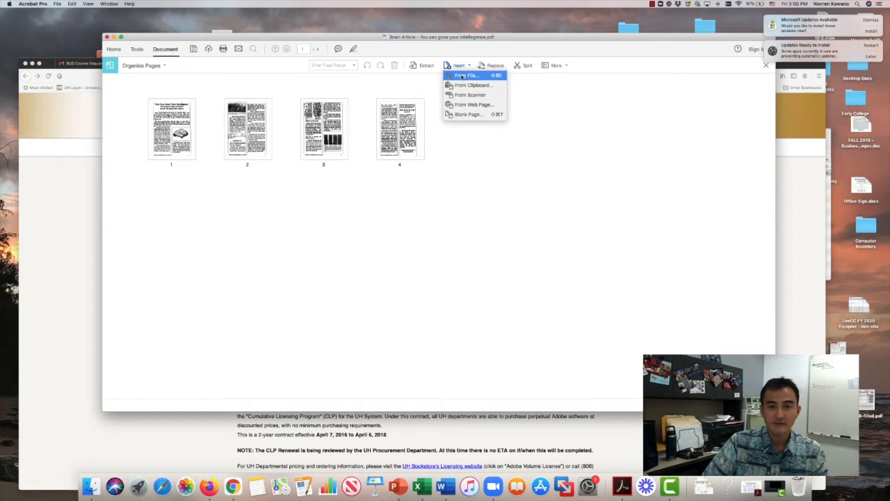
pyautogui.click(462, 75)
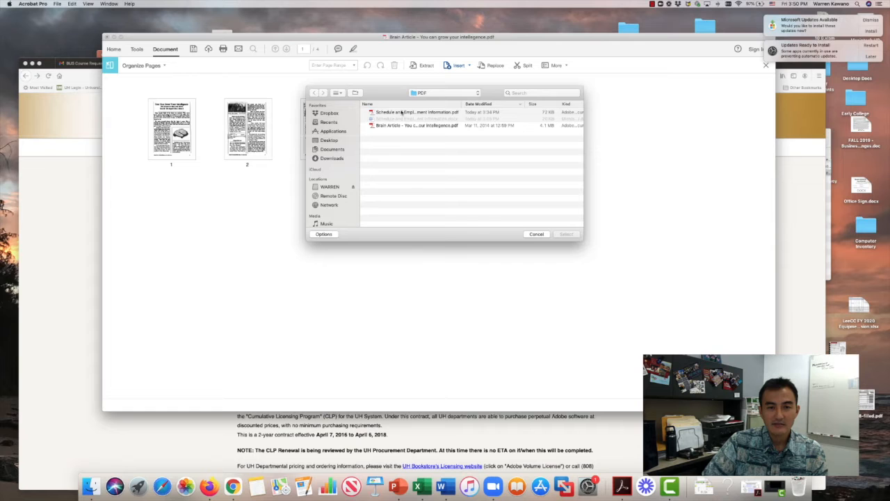
pyautogui.click(401, 112)
pyautogui.click(567, 234)
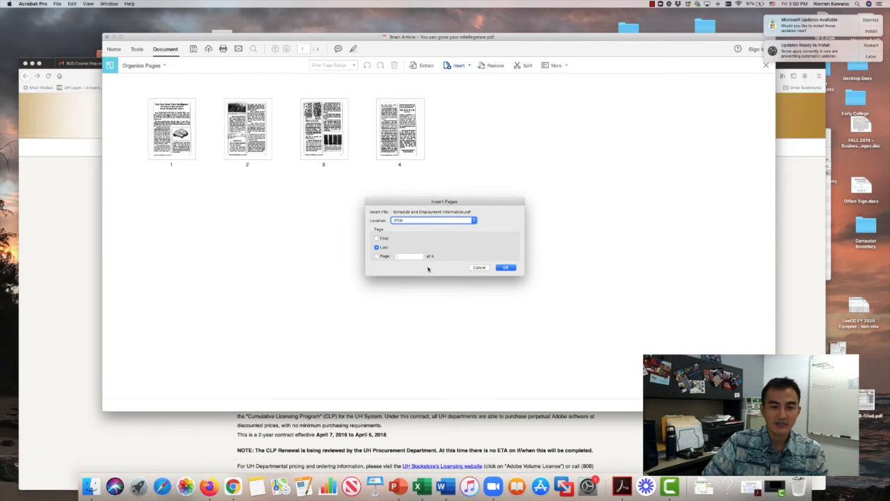
pyautogui.click(475, 222)
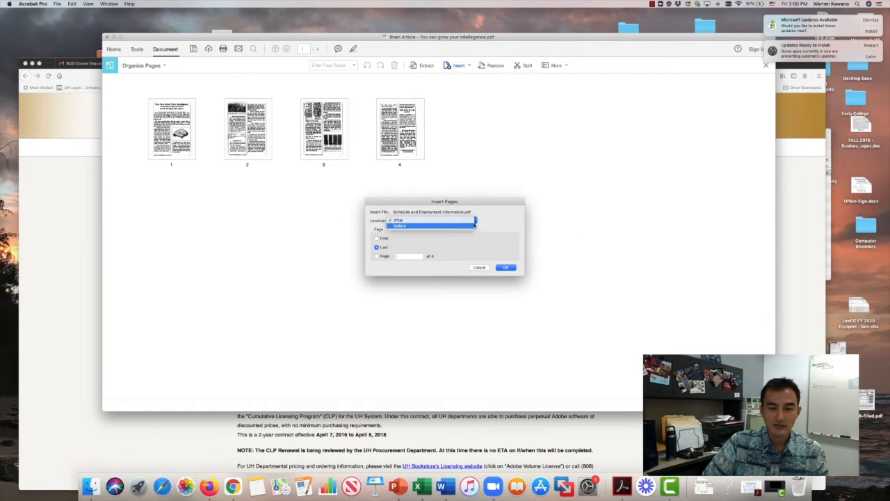
pyautogui.click(417, 220)
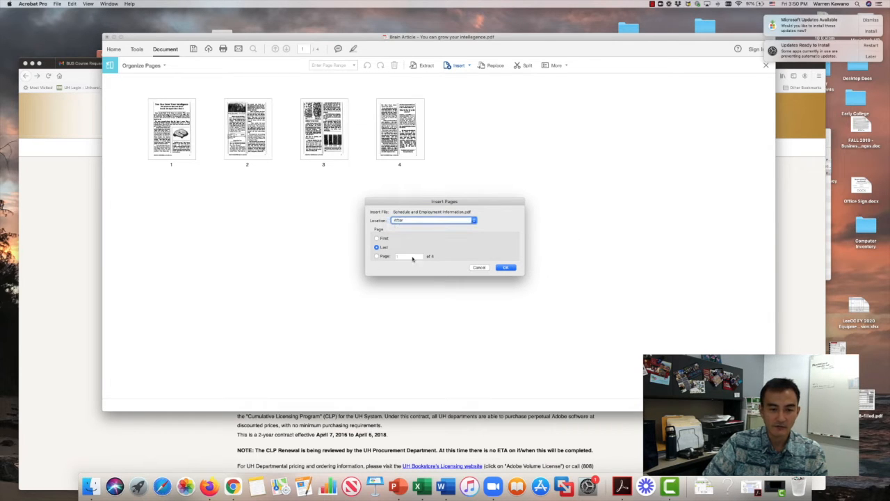
pyautogui.click(505, 268)
# Delete the inserted form, page 5, from the document and confirm the deletion
pyautogui.moveTo(498, 133); pyautogui.dragTo(516, 145)
pyautogui.moveTo(491, 117)
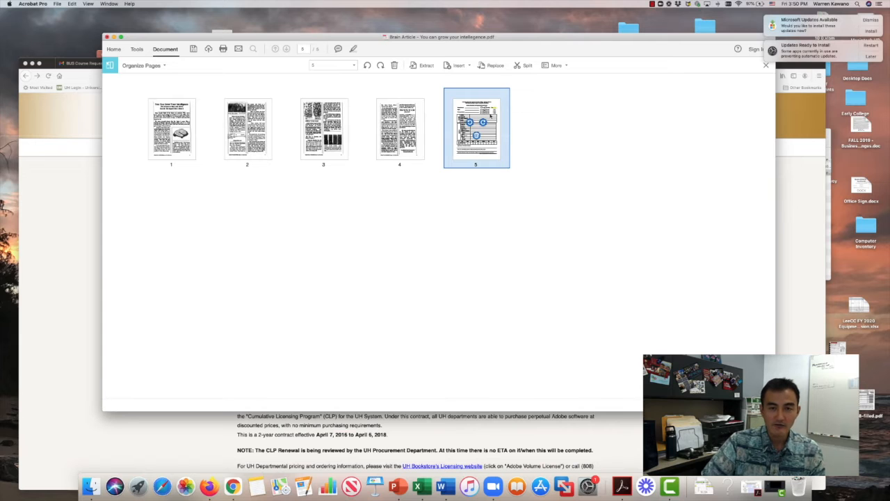
pyautogui.click(477, 136)
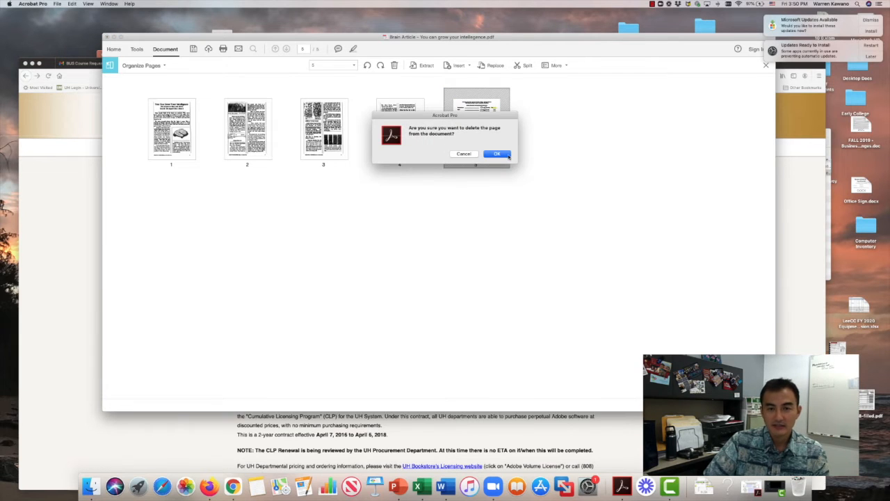
pyautogui.click(505, 157)
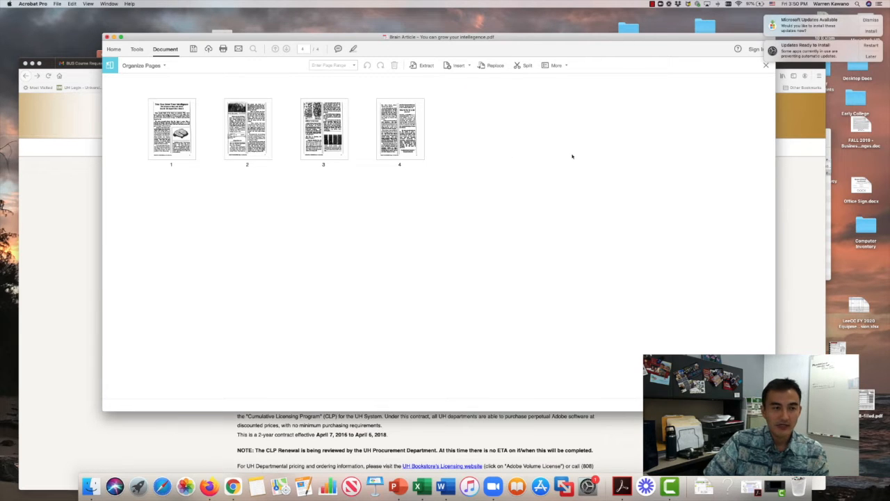
# Rotate page 1 counterclockwise through four quarter turns, back to its upright orientation
pyautogui.click(166, 123)
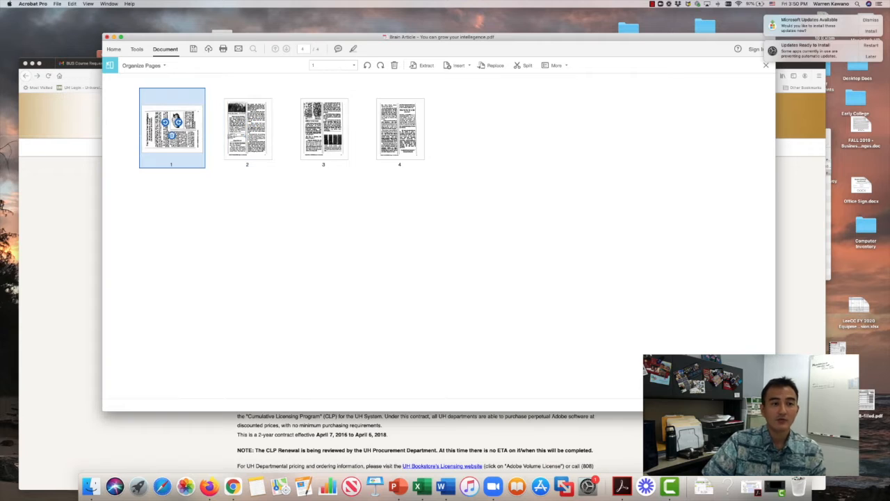
pyautogui.click(167, 123)
pyautogui.click(166, 123)
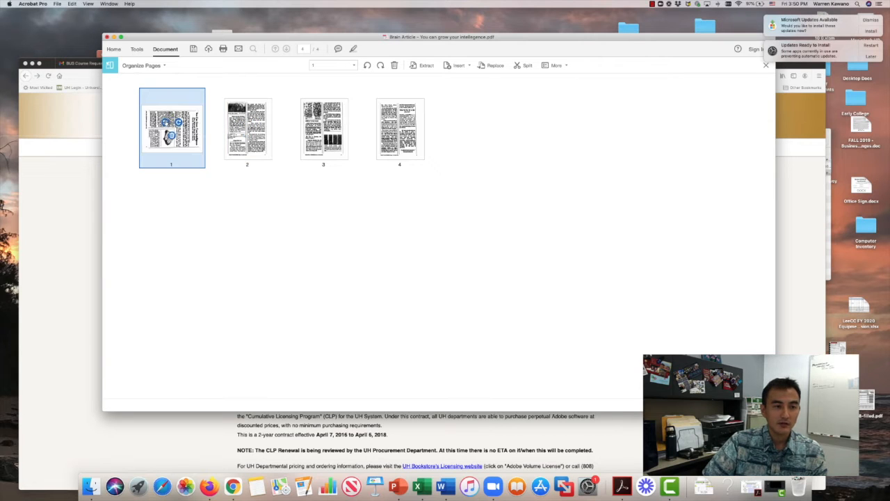
pyautogui.click(166, 123)
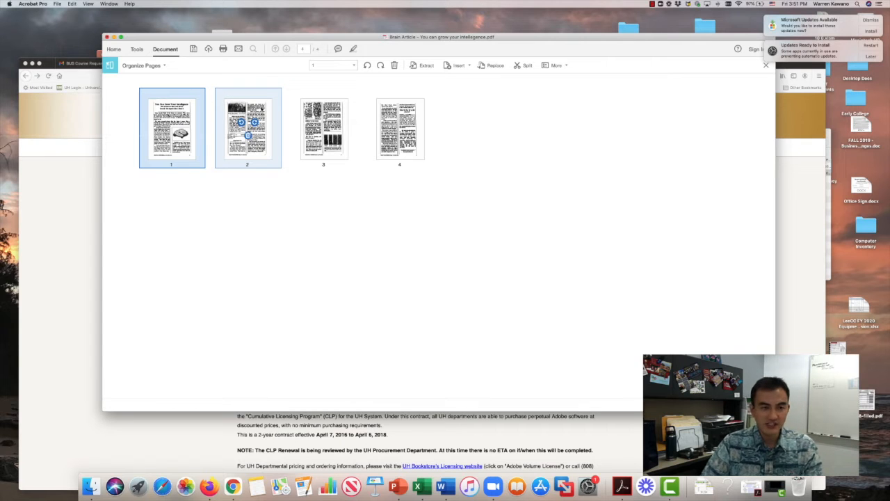
# Extract pages 1 and 2 of the article into a new PDF, look through it and close it without saving
pyautogui.keyDown('shift'); pyautogui.click(248, 137); pyautogui.keyUp('shift')
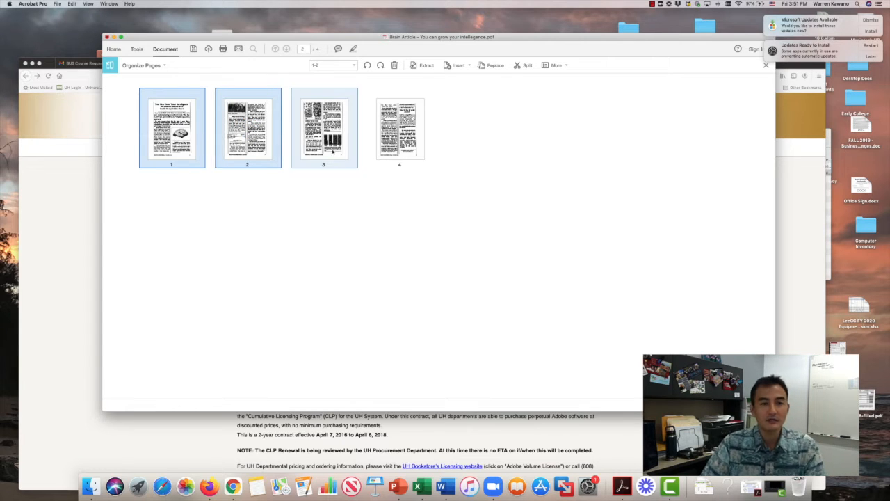
pyautogui.click(421, 64)
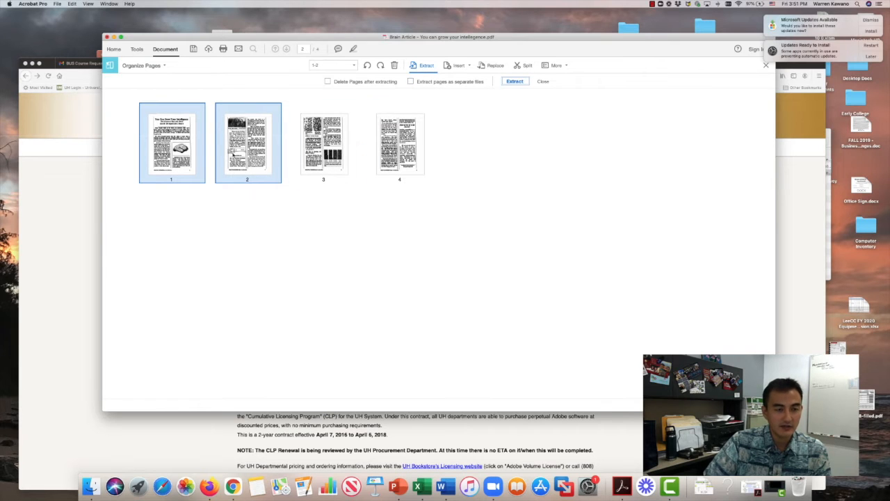
pyautogui.click(512, 82)
pyautogui.scroll(-20, 483, 84)
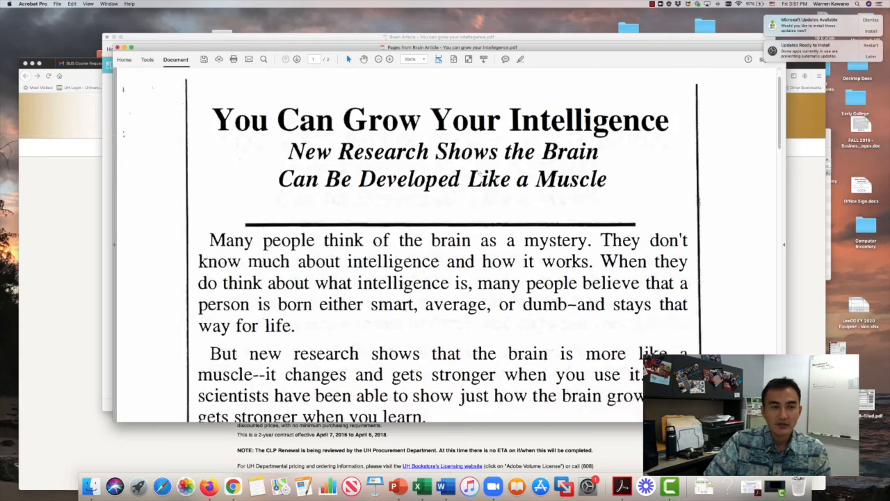
pyautogui.scroll(20, 334, 102)
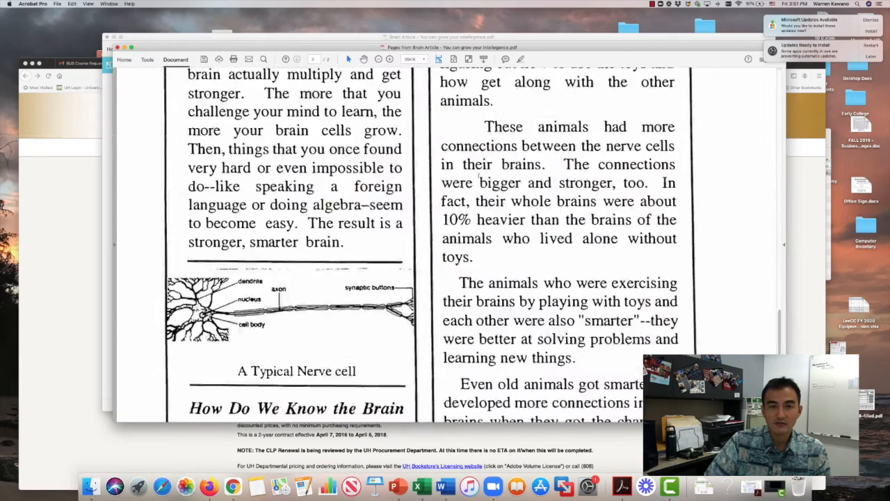
pyautogui.click(117, 47)
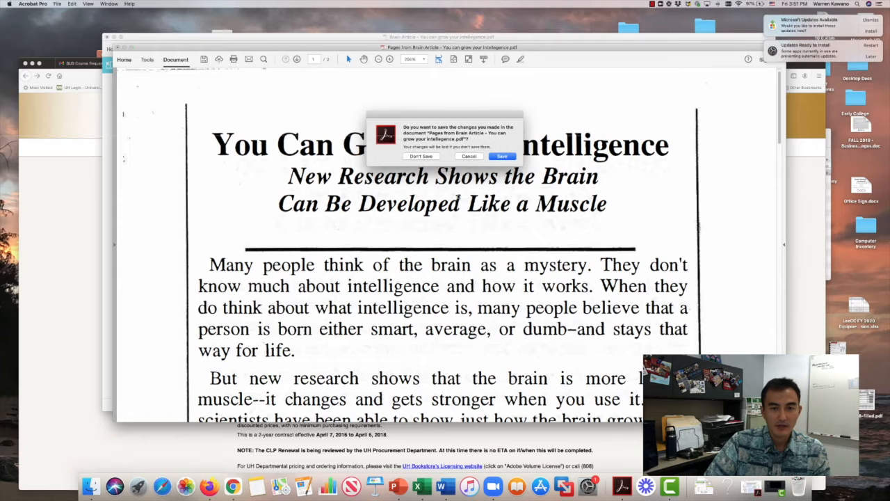
pyautogui.click(421, 157)
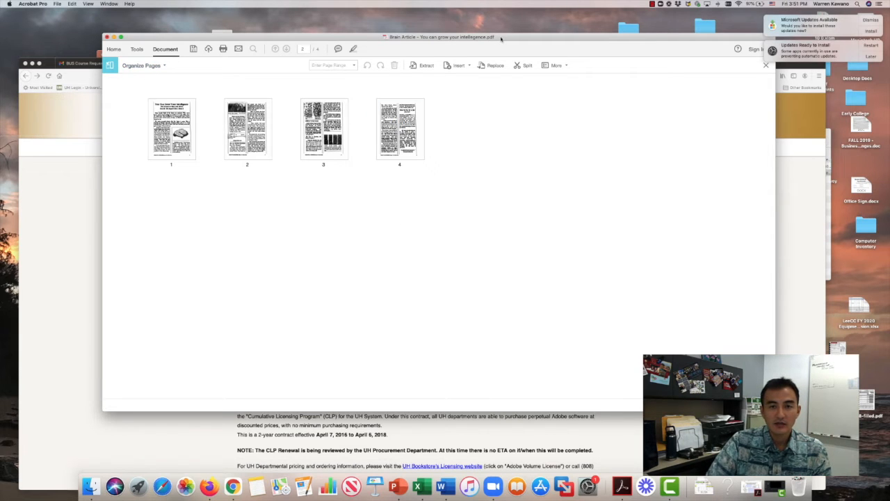
# Leave page organizing, return to the start of the article and close it without saving the changes
pyautogui.moveTo(501, 35); pyautogui.dragTo(466, 60)
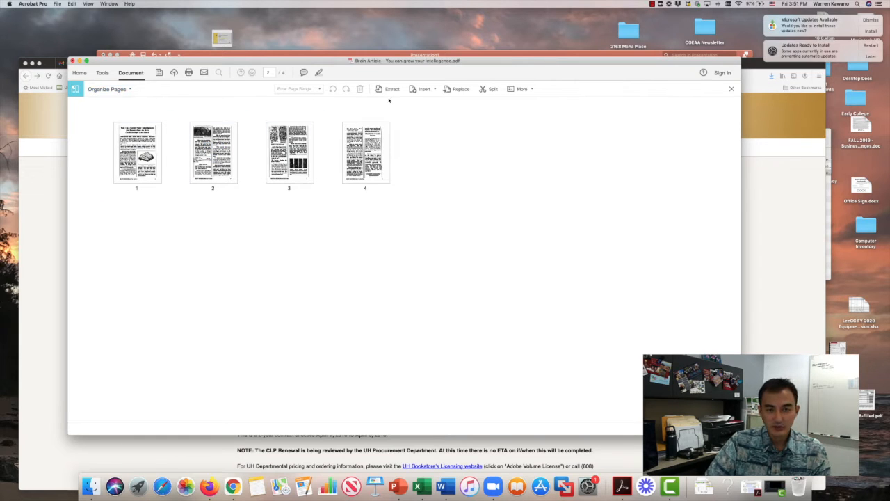
pyautogui.click(731, 90)
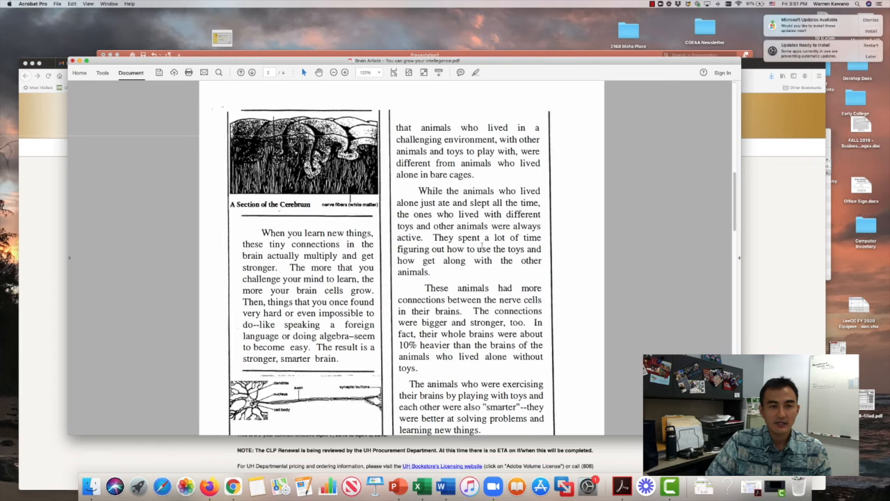
pyautogui.scroll(5, 469, 242)
pyautogui.scroll(5, 469, 242)
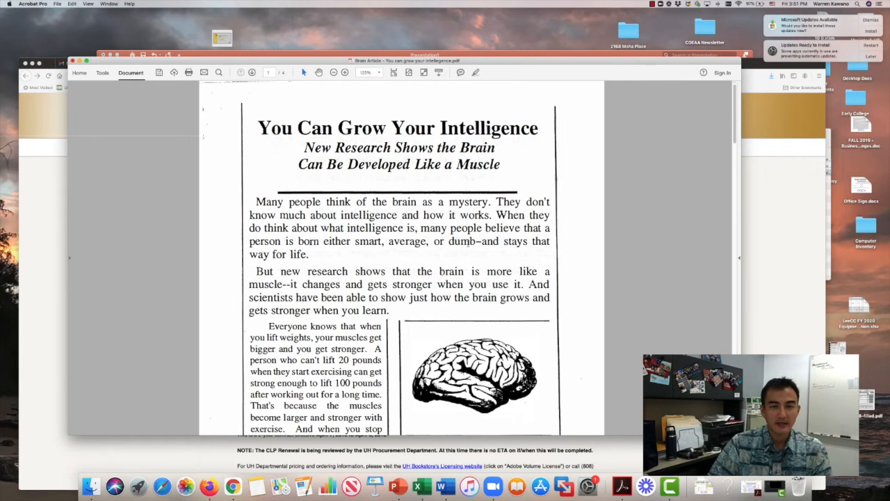
pyautogui.click(72, 62)
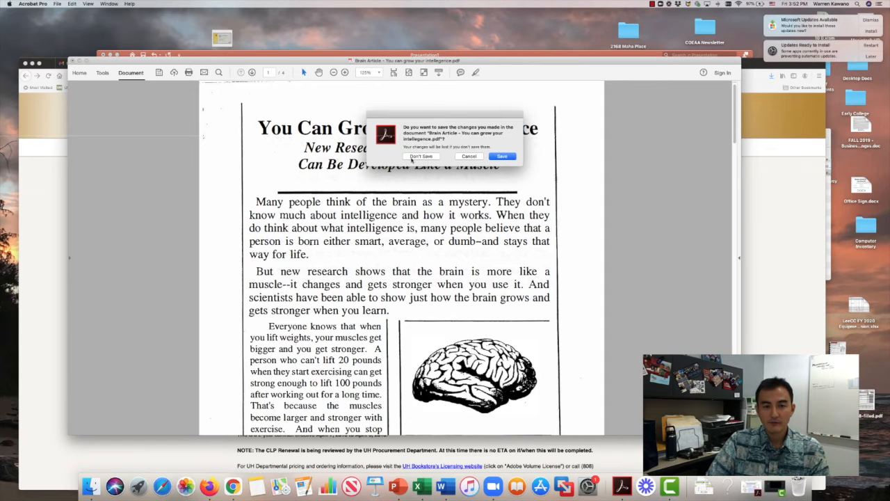
pyautogui.click(421, 156)
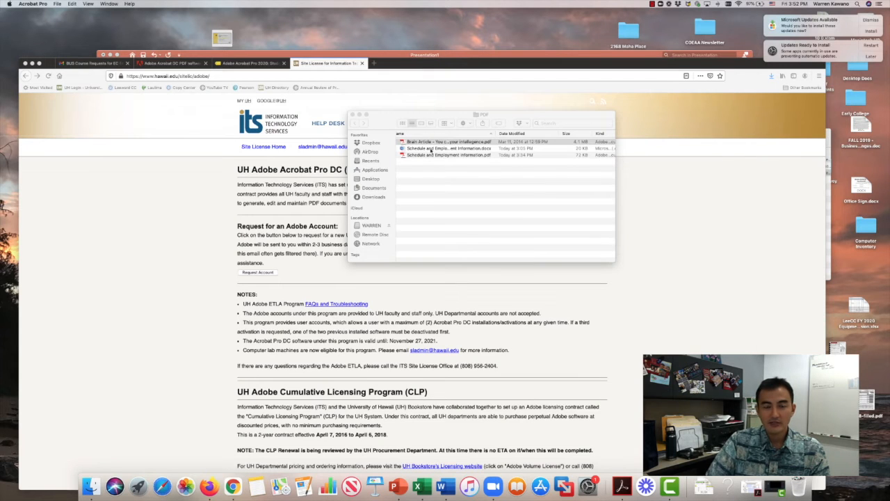
# Open Schedule and Employment Information.docx from the PDF folder in Word
pyautogui.click(429, 148)
pyautogui.doubleClick(404, 150)
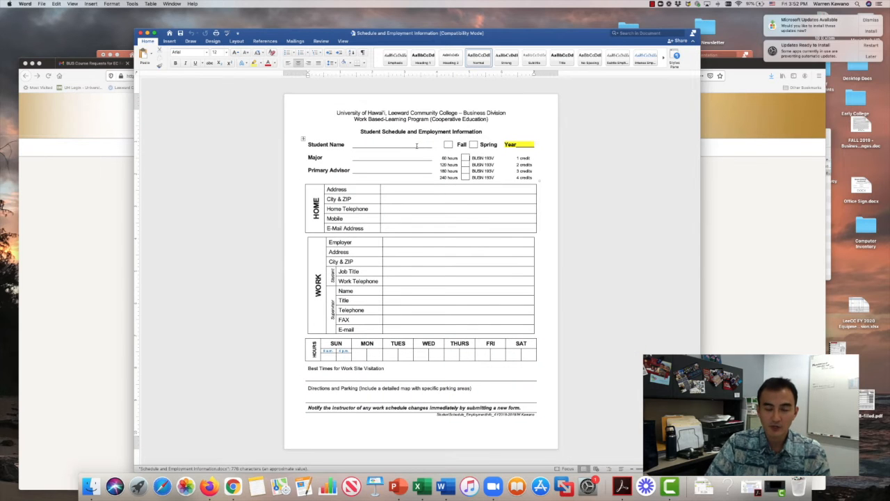
pyautogui.moveTo(518, 33)
pyautogui.mouseDown()
pyautogui.moveTo(544, 32)
pyautogui.moveTo(535, 34)
pyautogui.mouseUp()
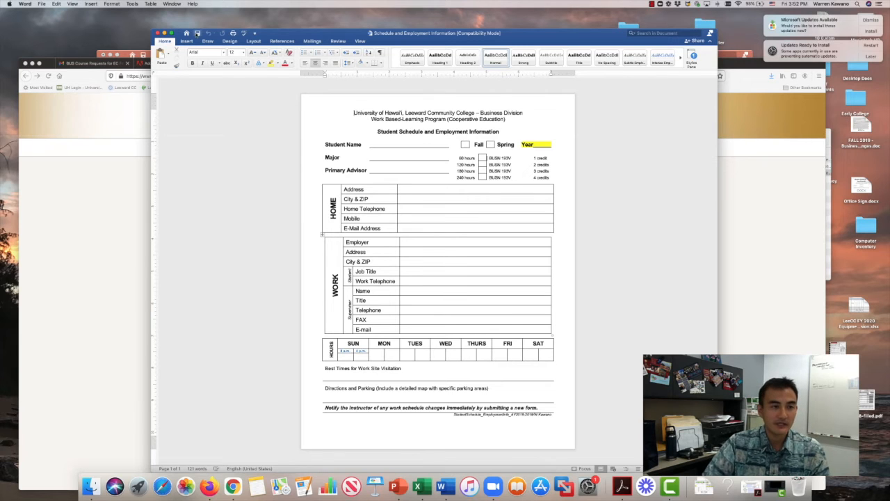
# Export the Word form as a PDF into the PDF folder, replacing the existing file, and close the document
pyautogui.click(41, 4)
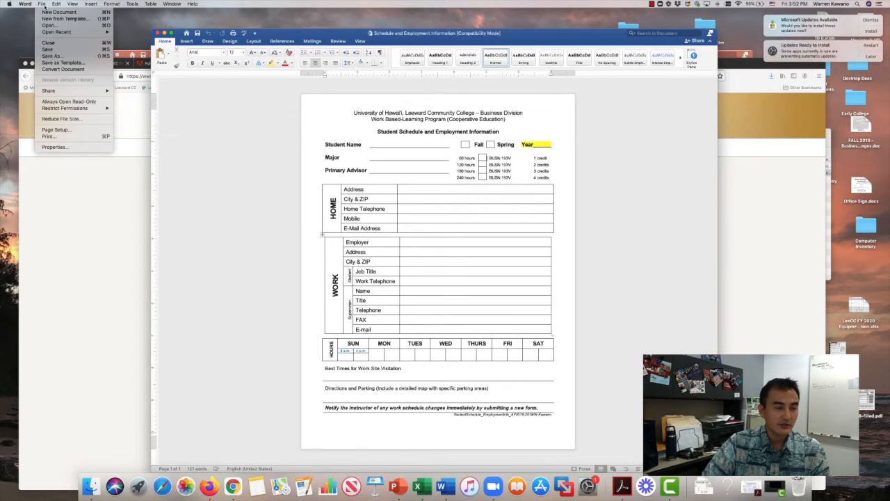
pyautogui.click(56, 56)
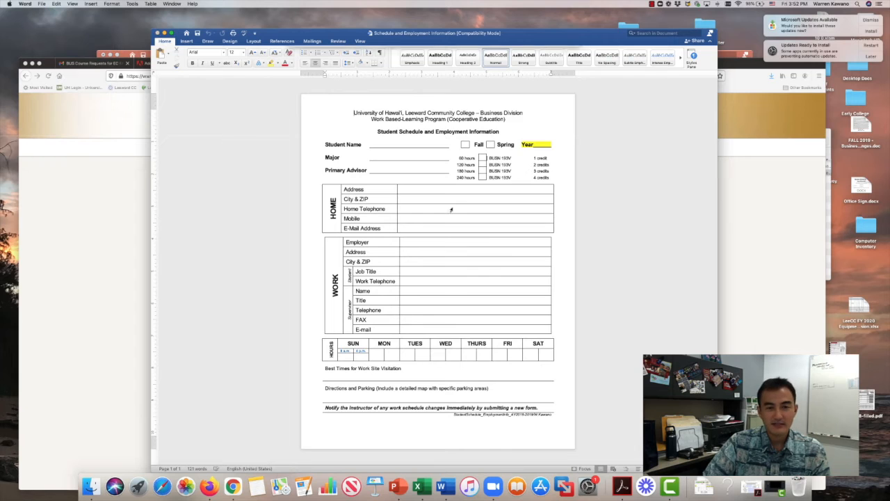
pyautogui.click(432, 175)
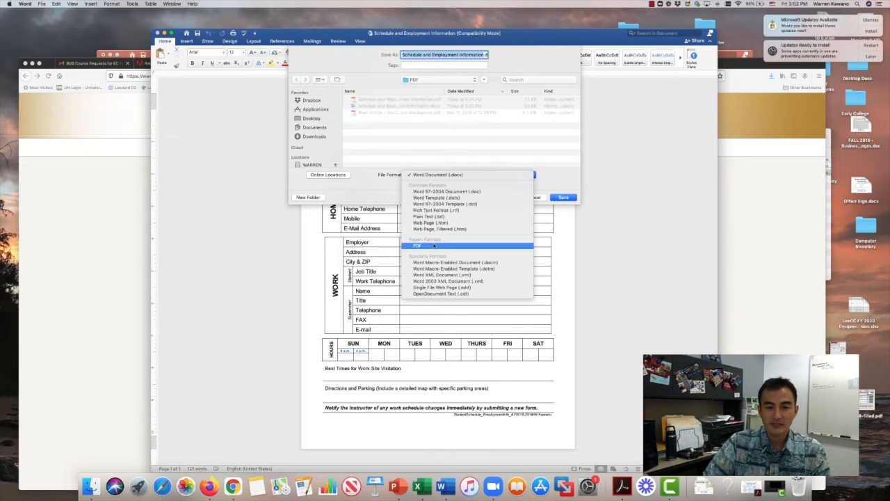
pyautogui.click(433, 246)
pyautogui.click(560, 199)
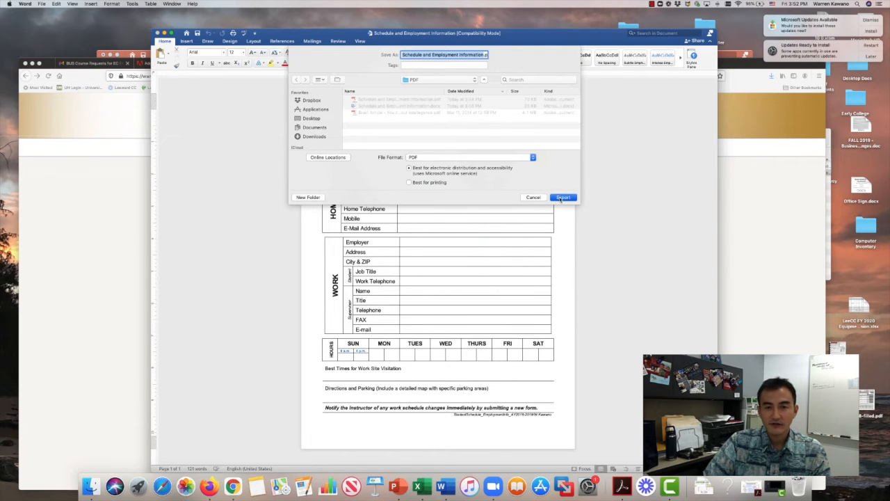
pyautogui.click(483, 92)
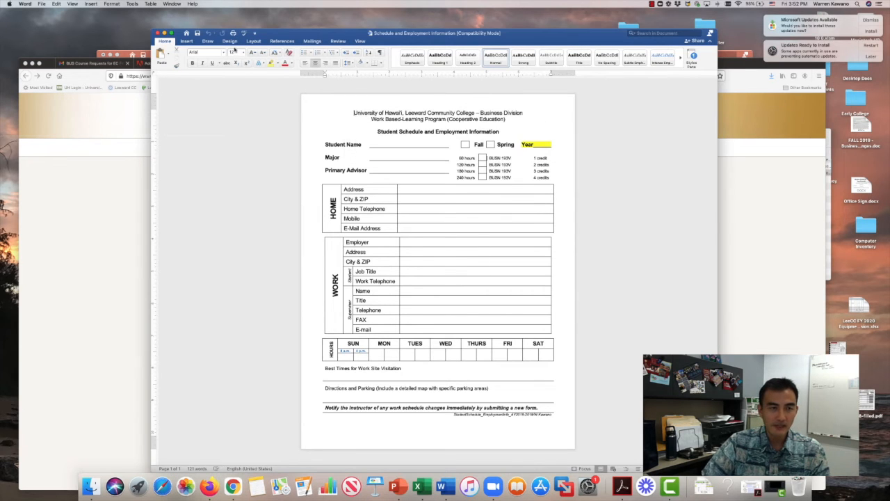
pyautogui.click(159, 34)
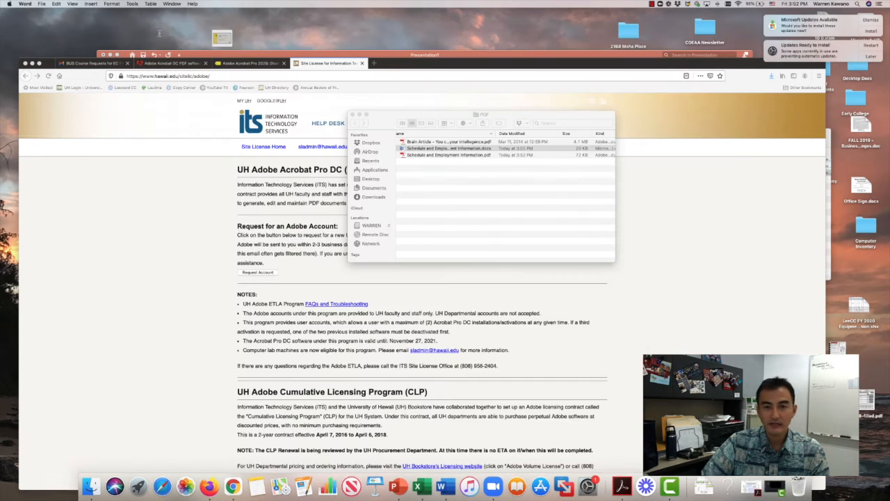
# Open Schedule and Employment Information.pdf in Acrobat Pro and fit the whole form page in an enlarged window
pyautogui.click(419, 156)
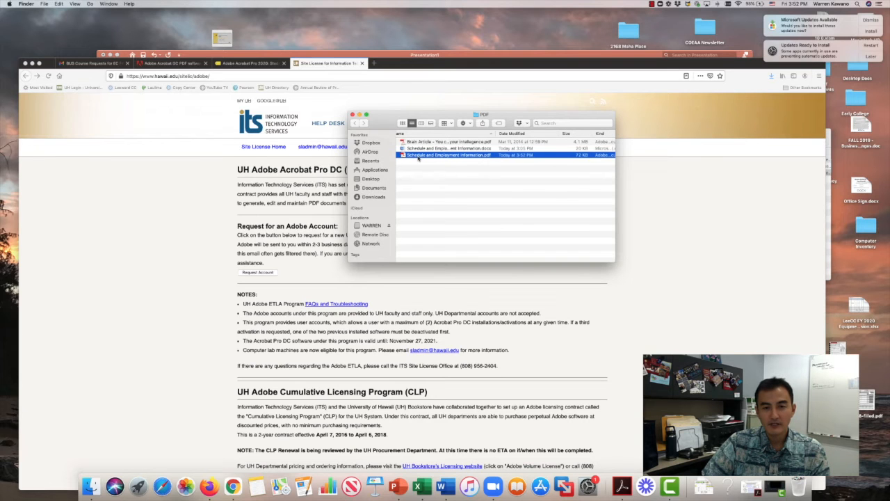
pyautogui.doubleClick(417, 155)
pyautogui.moveTo(684, 397); pyautogui.dragTo(751, 458)
pyautogui.moveTo(198, 176); pyautogui.dragTo(414, 301)
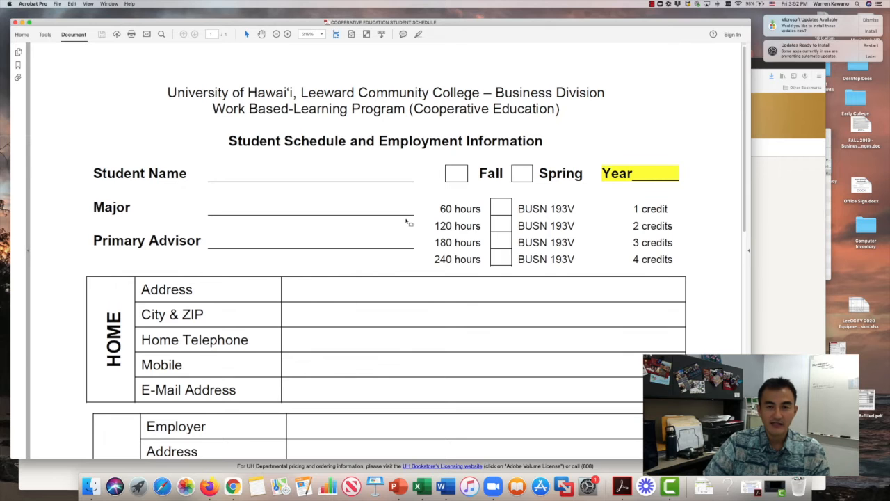
pyautogui.scroll(-10, 408, 222)
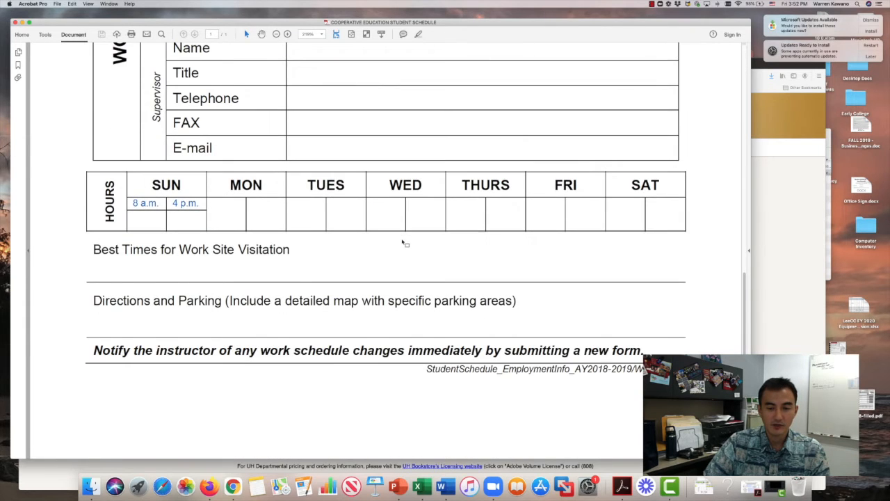
pyautogui.scroll(10, 406, 242)
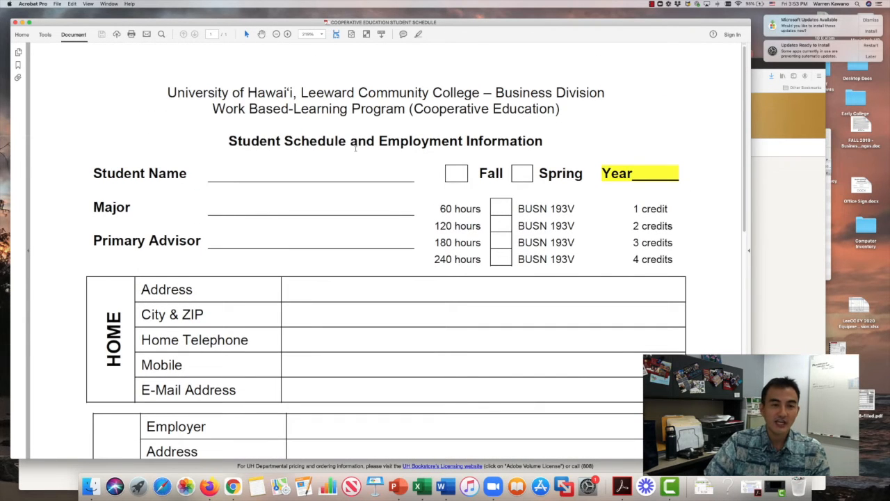
pyautogui.click(276, 34)
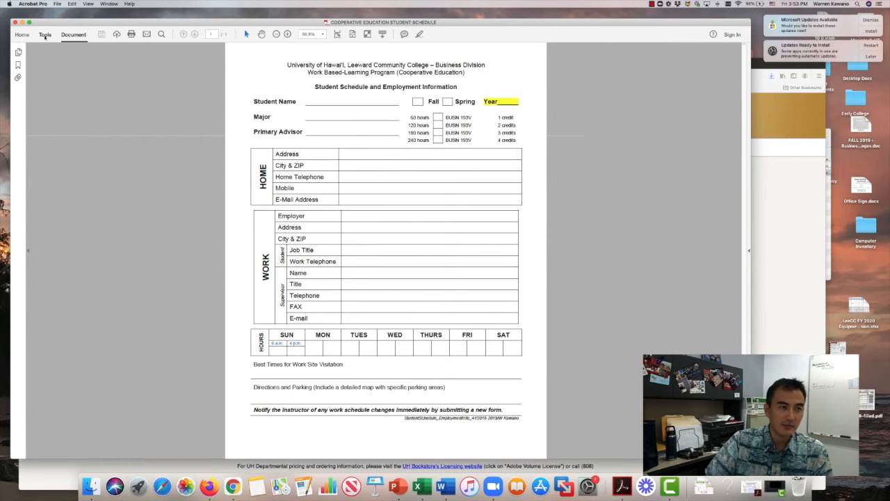
# Start Prepare Form on the open schedule PDF with automatic form field detection
pyautogui.click(44, 35)
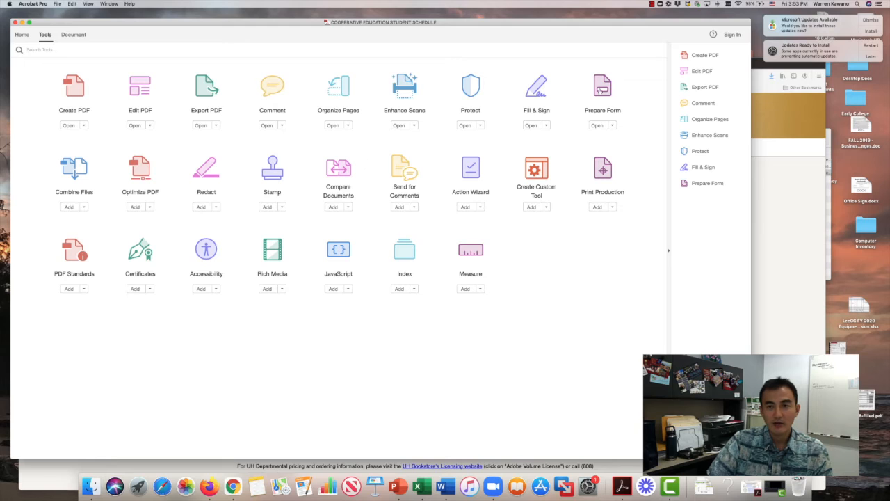
pyautogui.click(605, 94)
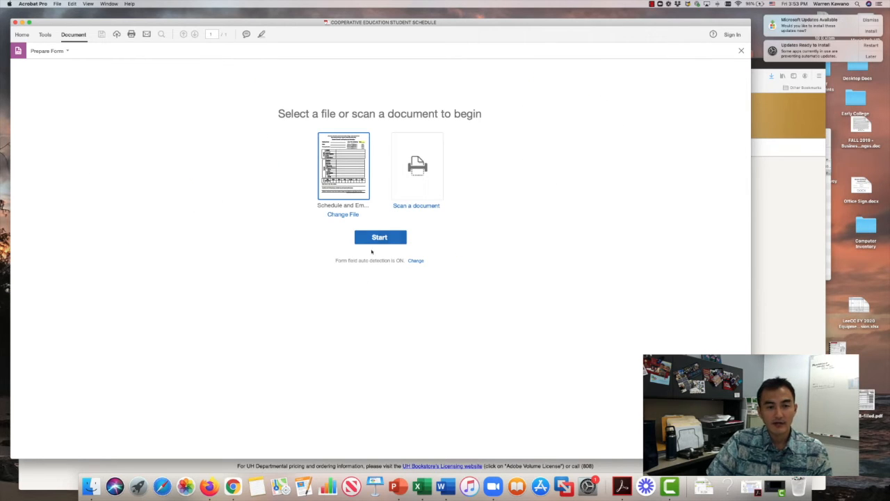
pyautogui.click(376, 240)
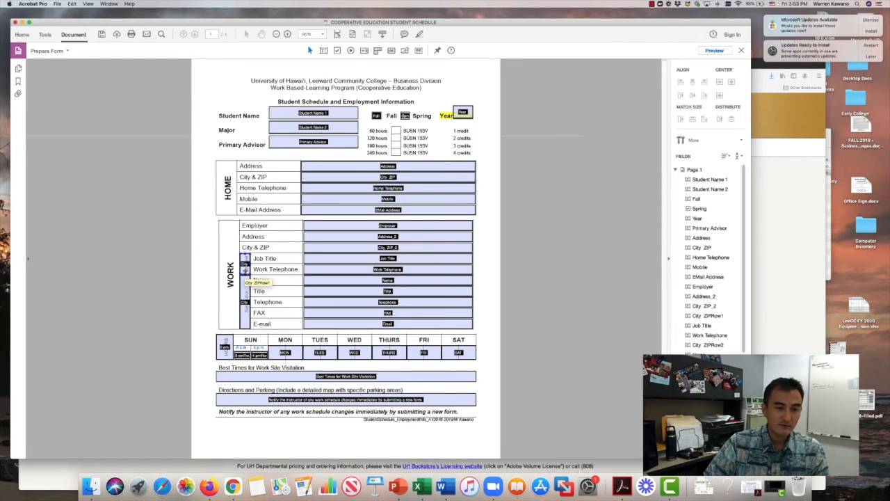
# Delete the wrongly detected fields over the Student, Supervisor and HOURS labels
pyautogui.click(245, 279)
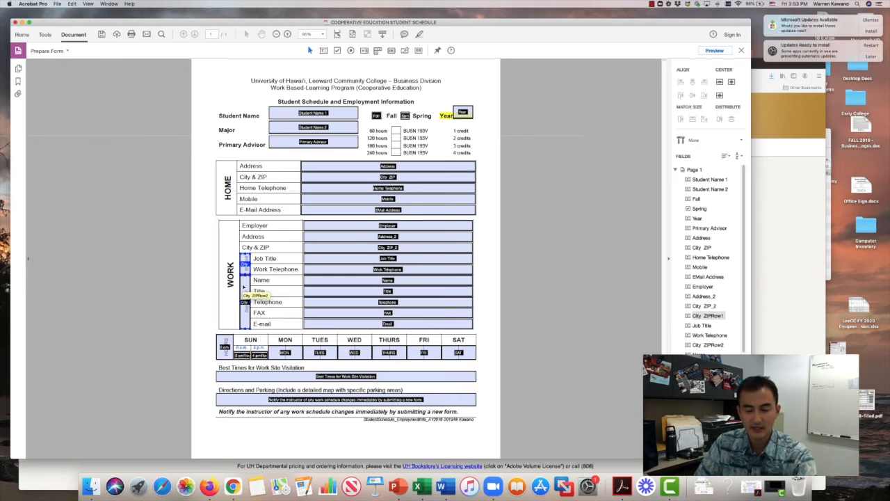
pyautogui.press('Delete')
pyautogui.click(245, 299)
pyautogui.press('Delete')
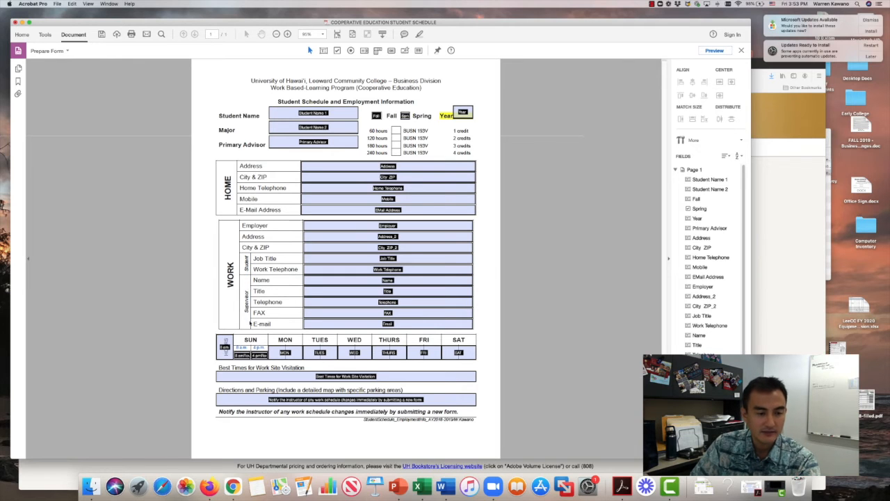
pyautogui.press('Delete')
# Delete the detected text field below the Directions and Parking line
pyautogui.click(321, 373)
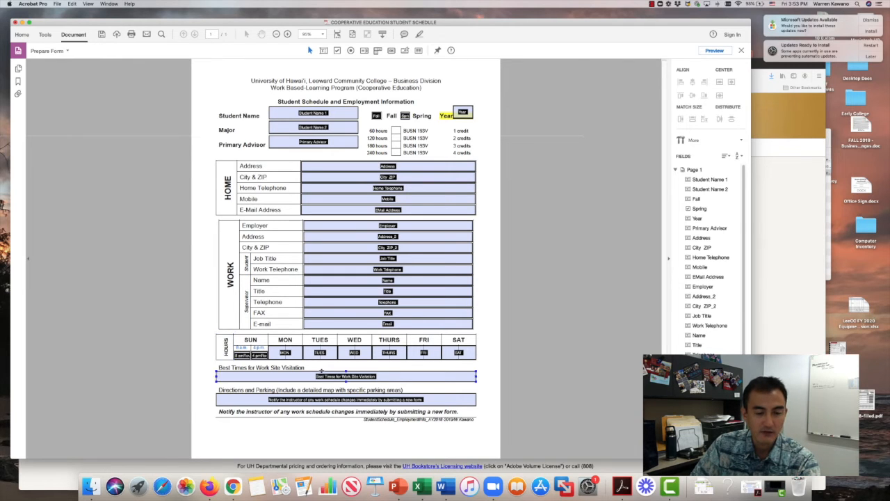
pyautogui.click(446, 401)
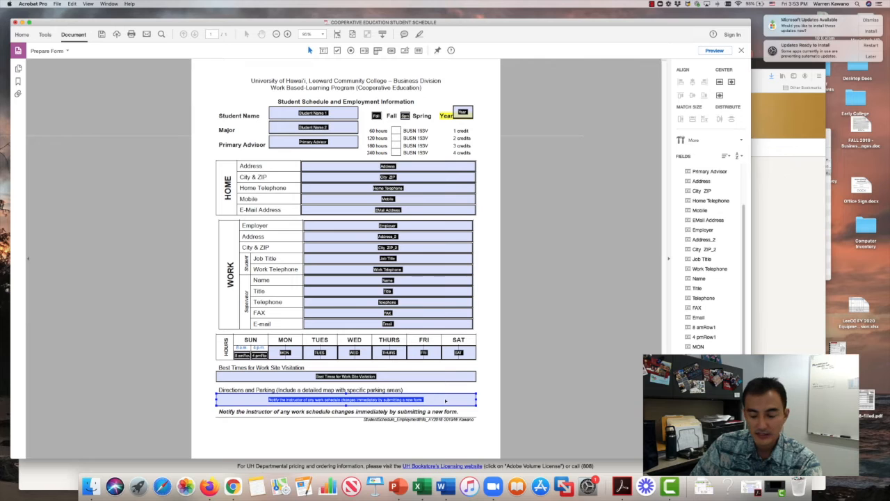
pyautogui.press('Delete')
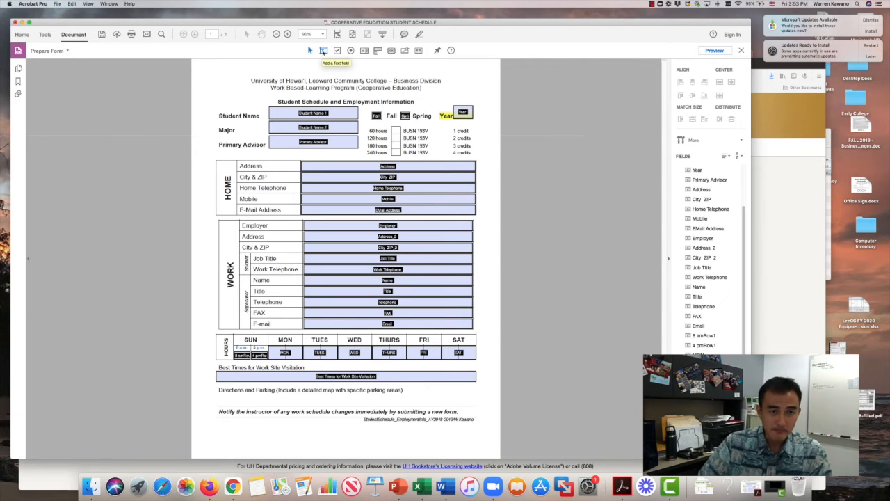
# Add a text field below the Directions and Parking line and name it Directions
pyautogui.click(324, 50)
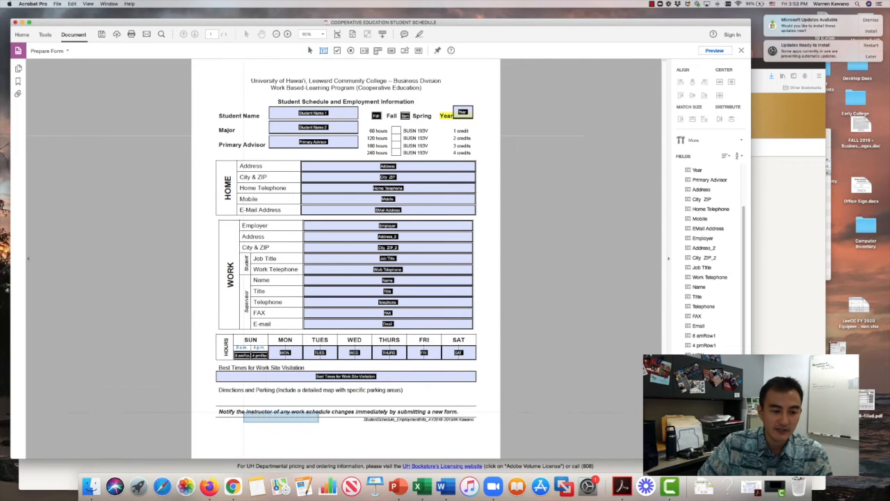
pyautogui.click(253, 400)
pyautogui.moveTo(242, 421); pyautogui.dragTo(217, 419)
pyautogui.write('Directions')
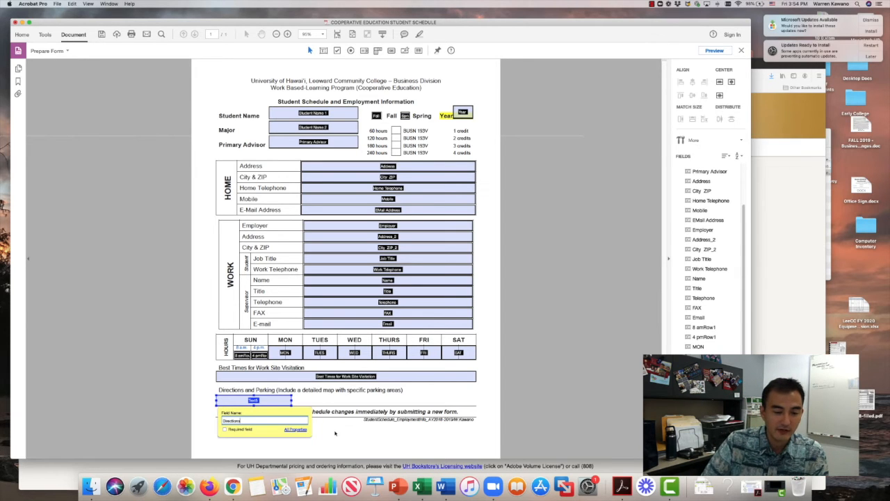
pyautogui.click(330, 434)
# Widen the Directions field to the full width of the form, matching the Best Times field above
pyautogui.click(288, 403)
pyautogui.moveTo(291, 405); pyautogui.dragTo(444, 407)
pyautogui.click(281, 403)
pyautogui.moveTo(292, 406); pyautogui.dragTo(476, 404)
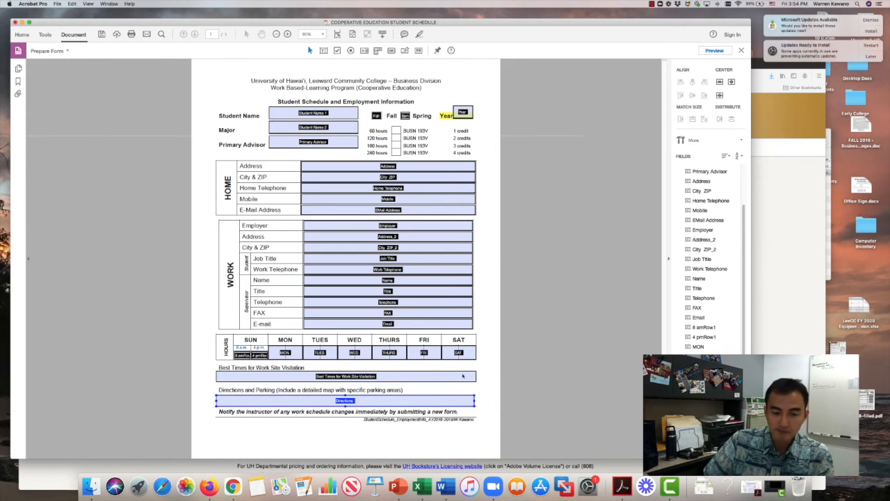
# Set the Directions field to allow multi-line text and turn off its scrolling of long text
pyautogui.rightClick(384, 403)
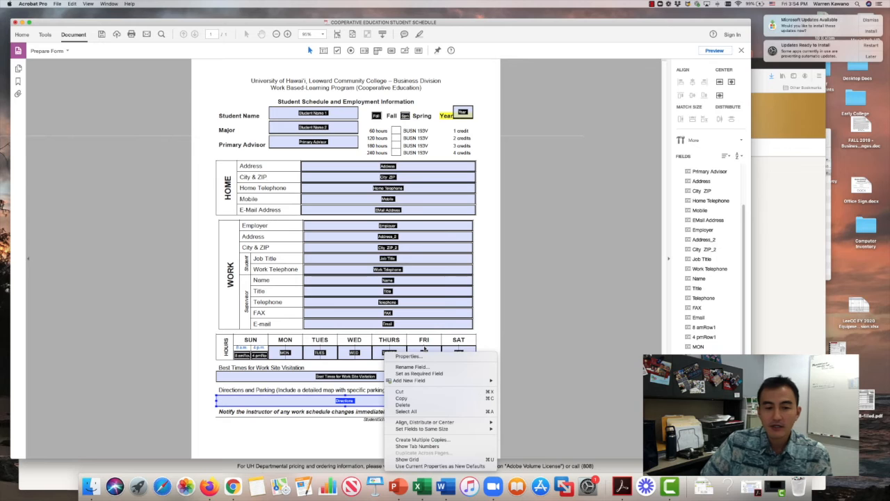
pyautogui.click(420, 357)
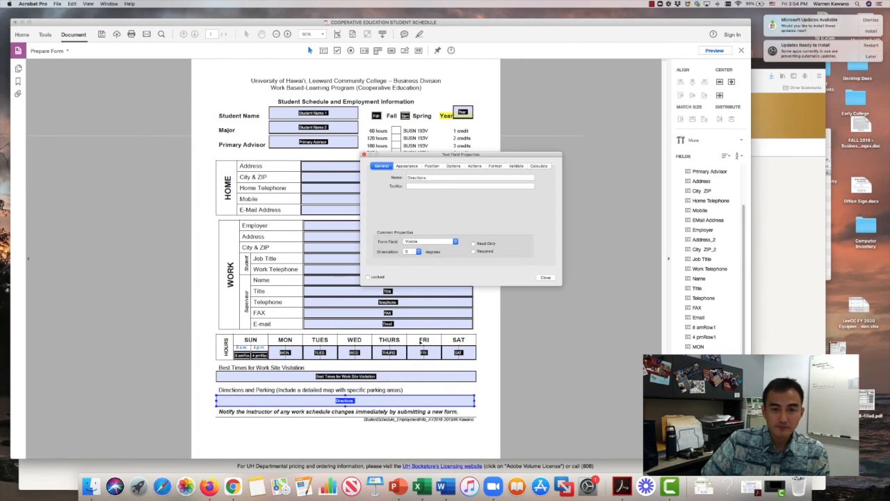
pyautogui.click(407, 166)
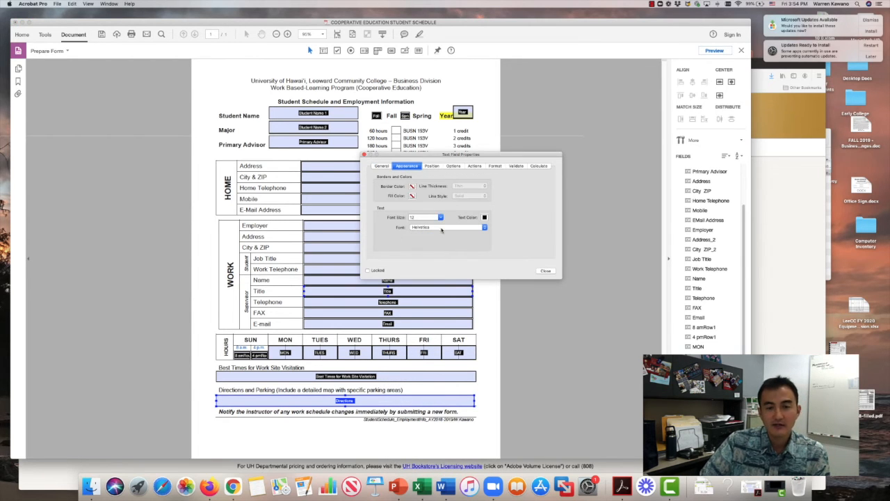
pyautogui.click(431, 166)
pyautogui.click(454, 167)
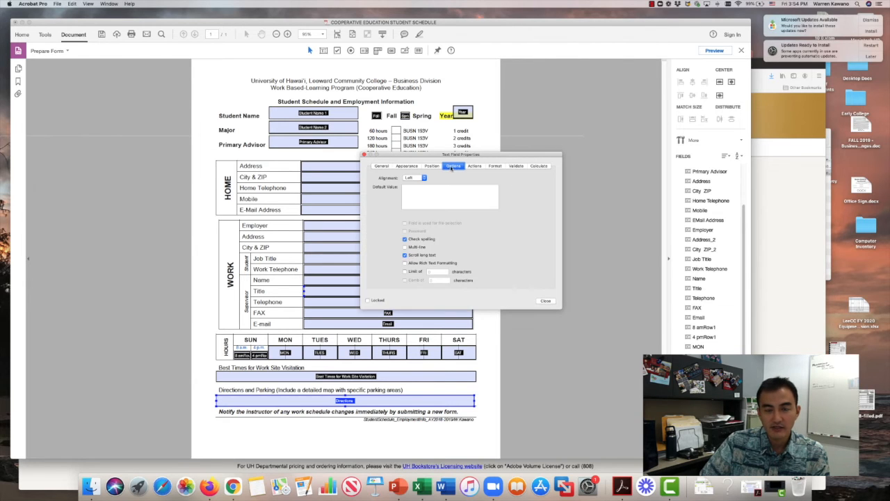
pyautogui.click(405, 247)
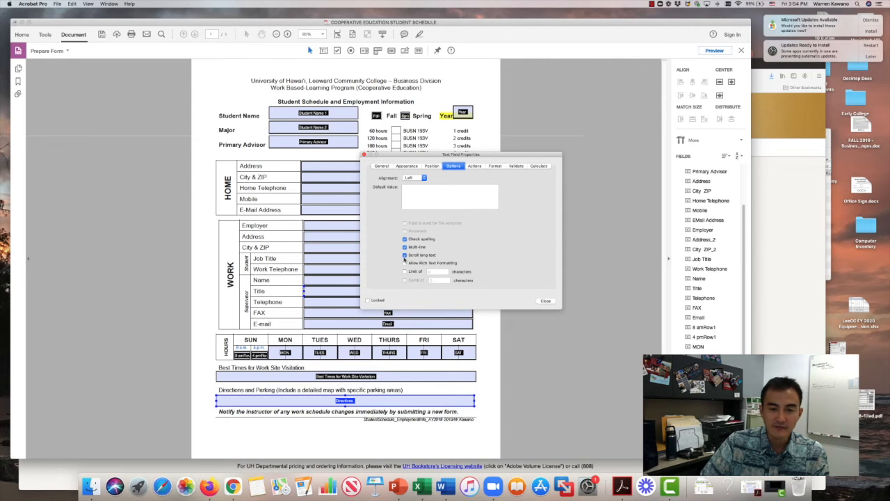
pyautogui.click(405, 255)
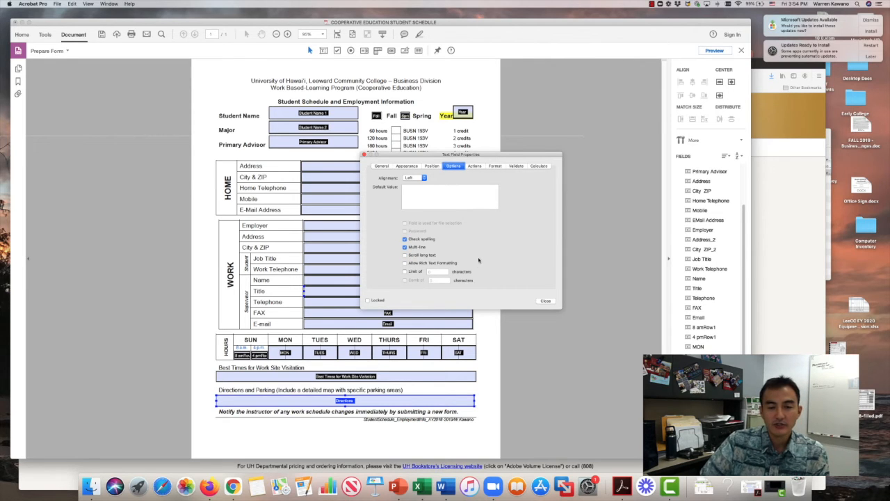
pyautogui.click(381, 165)
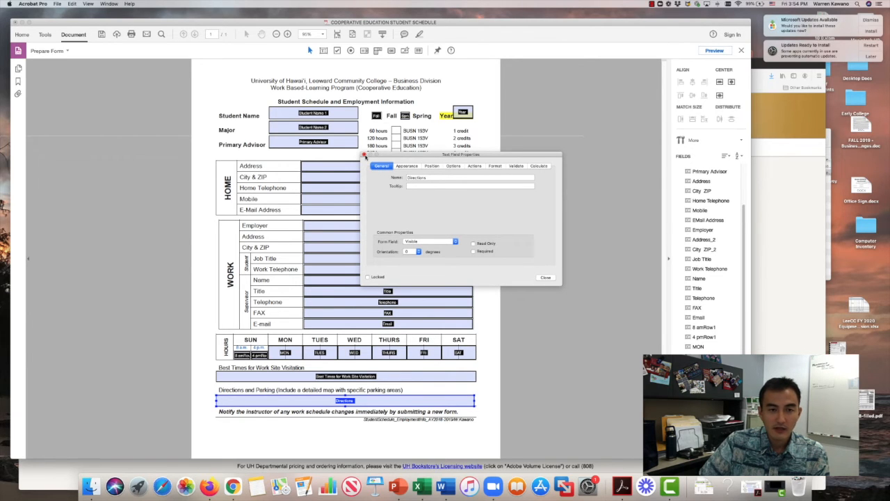
pyautogui.click(364, 154)
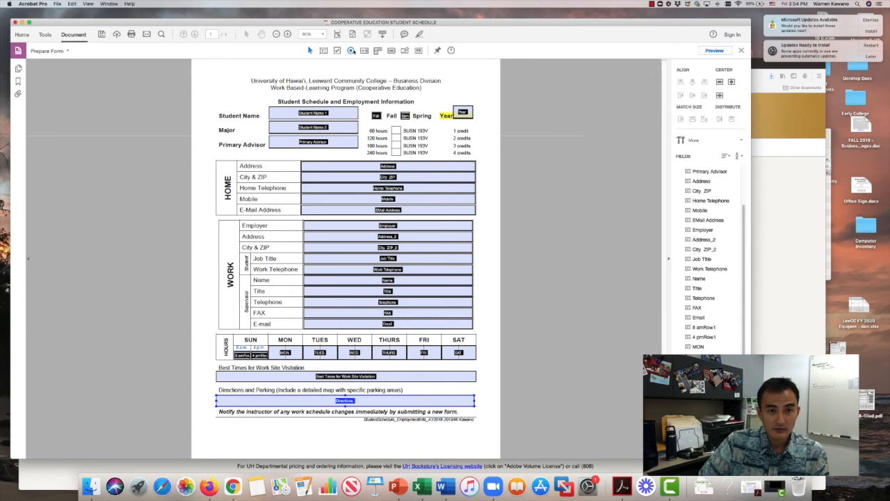
# Add a check box in the square beside the 60 hours label and name it 60 hours
pyautogui.click(336, 51)
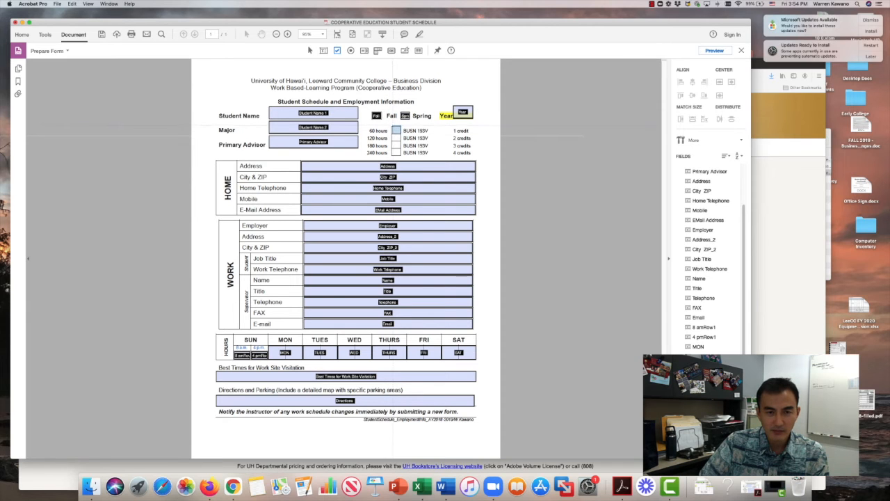
pyautogui.click(396, 130)
pyautogui.moveTo(422, 149); pyautogui.dragTo(382, 146)
pyautogui.write('60 hours')
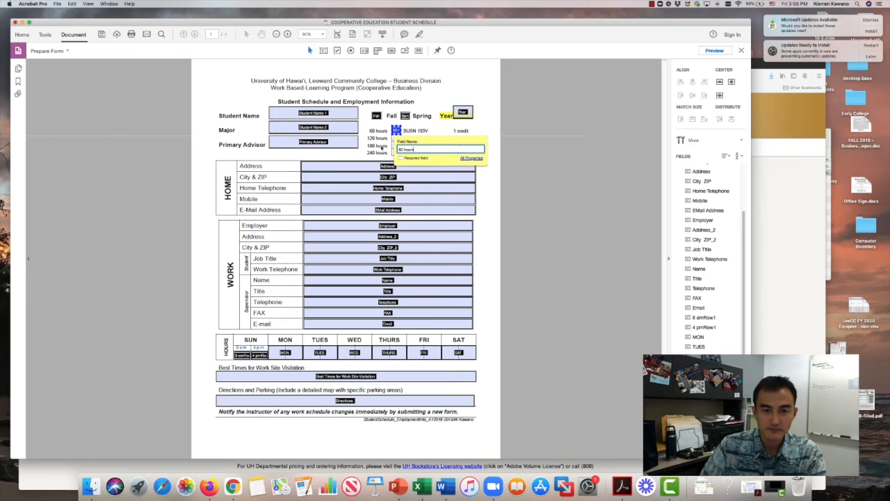
pyautogui.press('Return')
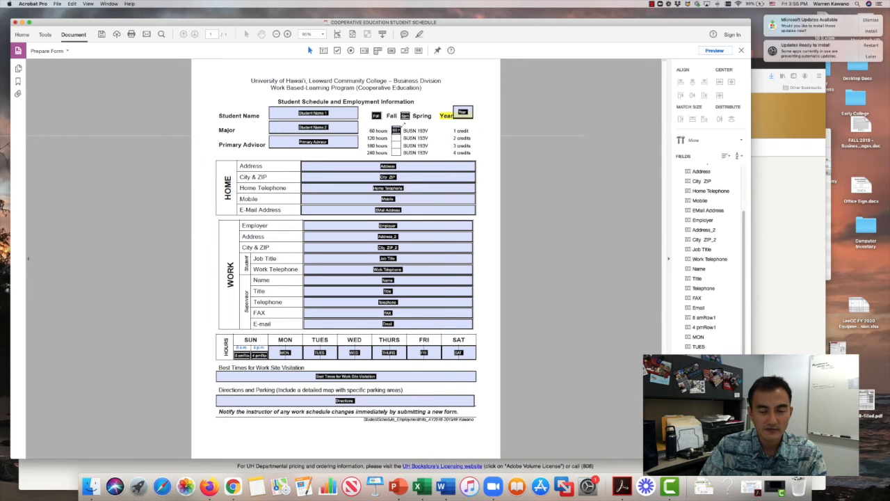
# Resize the 60 hours check box to fit inside its printed square
pyautogui.click(287, 34)
pyautogui.click(287, 34)
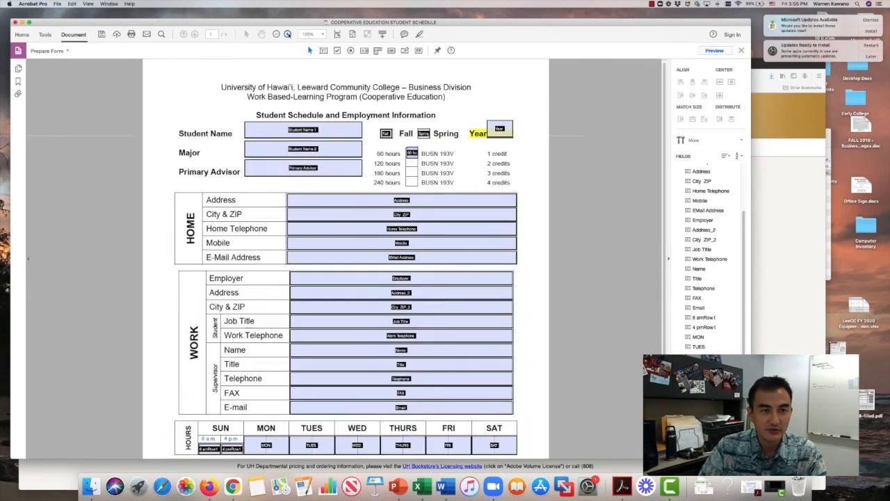
pyautogui.click(287, 34)
pyautogui.click(287, 34)
pyautogui.click(287, 34)
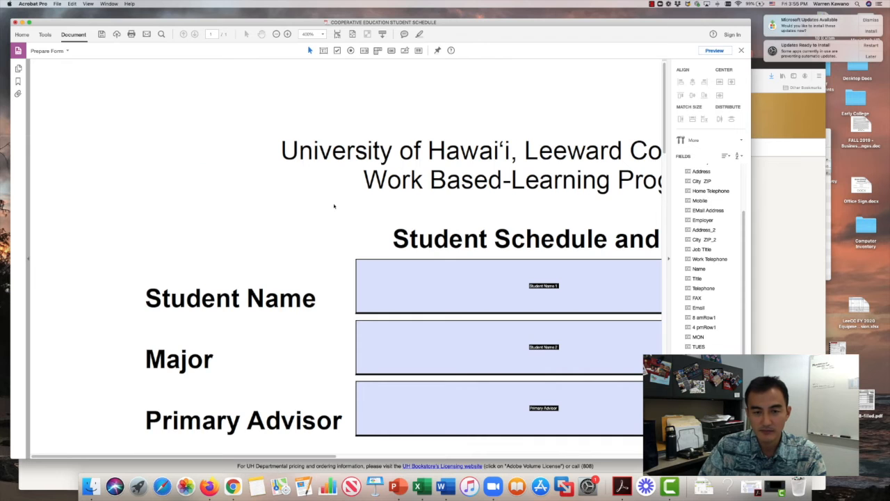
pyautogui.hscroll(10, 354, 188)
pyautogui.scroll(-3, 369, 206)
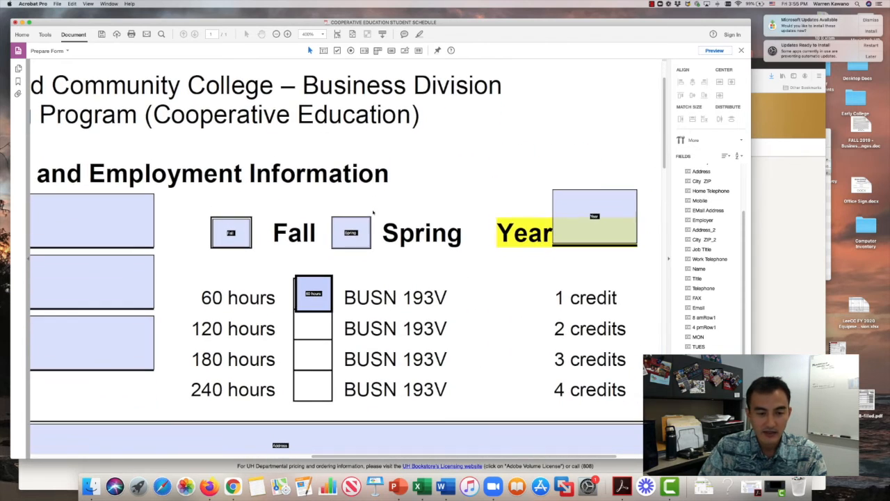
pyautogui.moveTo(332, 276); pyautogui.dragTo(311, 311)
pyautogui.scroll(1, 334, 303)
pyautogui.click(353, 286)
# Add a check box named 120 hours in the square beside that label and shrink it to fit the square
pyautogui.moveTo(452, 23); pyautogui.dragTo(512, 19)
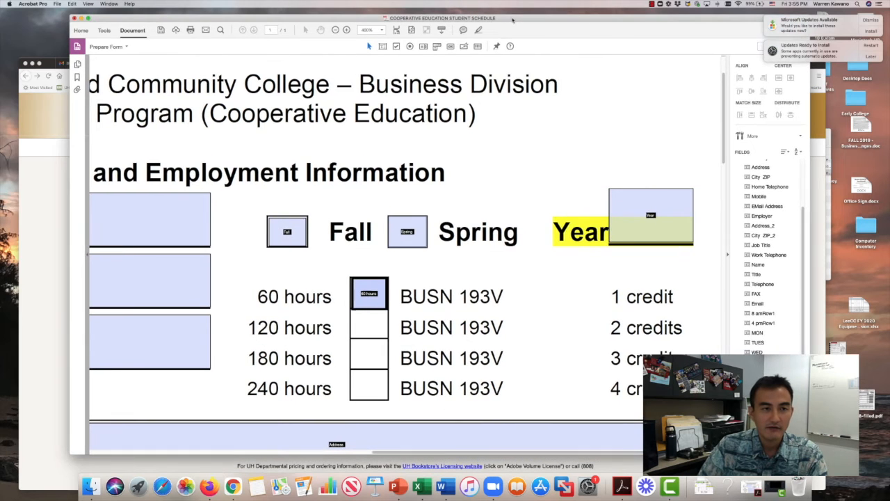
pyautogui.click(396, 46)
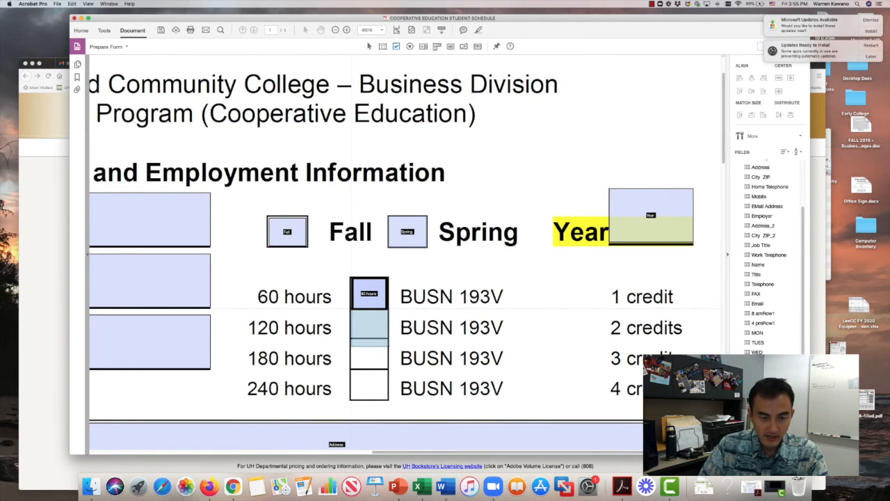
pyautogui.click(369, 328)
pyautogui.write('12')
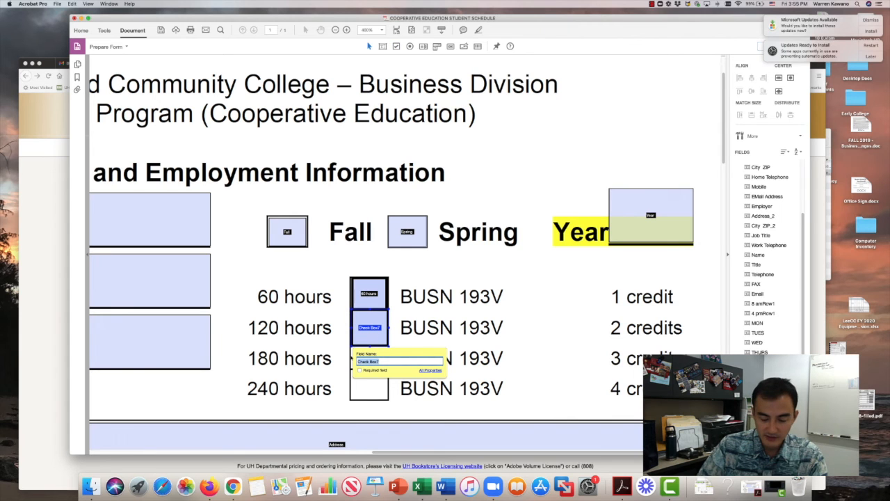
pyautogui.write('0 hours')
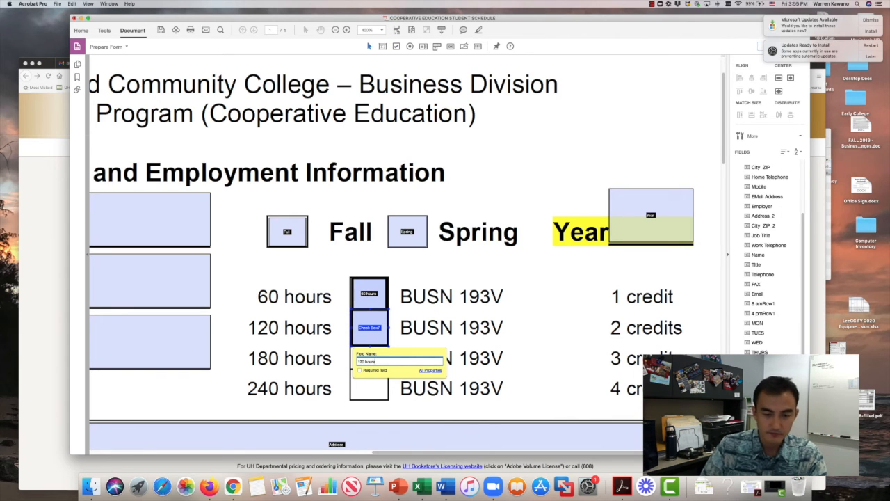
pyautogui.click(397, 338)
pyautogui.click(387, 338)
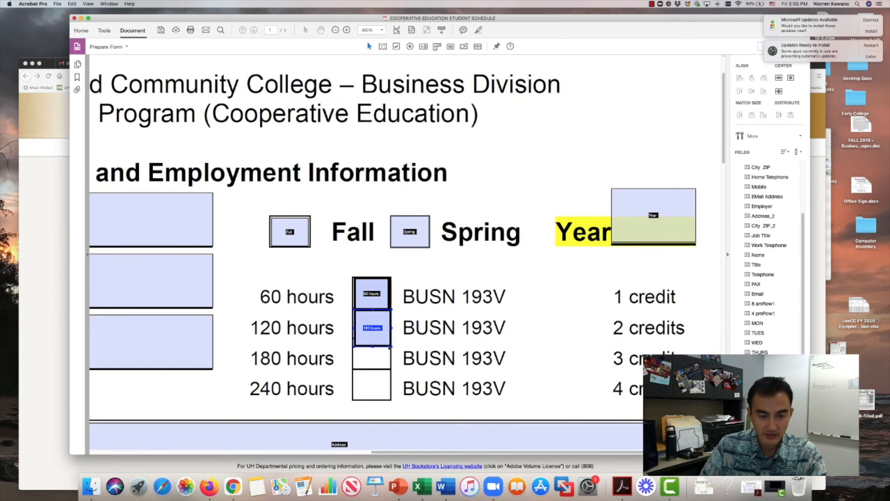
pyautogui.moveTo(391, 347); pyautogui.dragTo(392, 342)
pyautogui.click(531, 294)
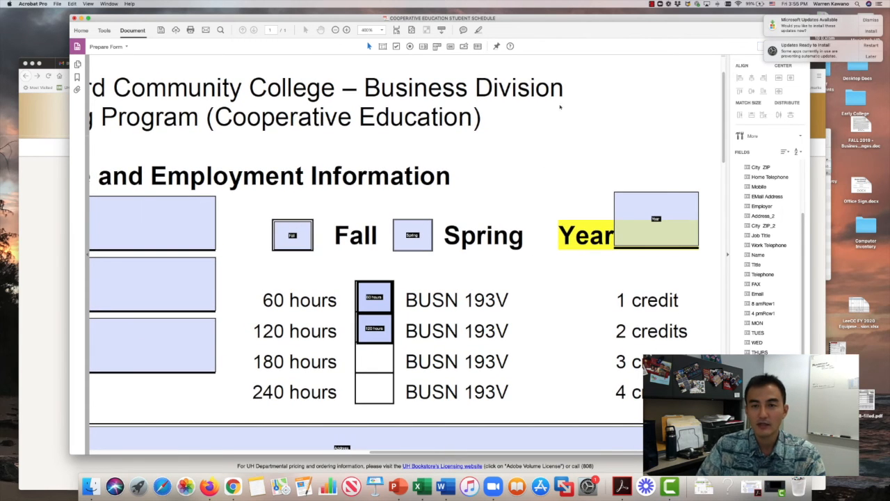
# Preview the form and test the 60 hours and 120 hours check boxes by ticking and clearing each one
pyautogui.click(335, 30)
pyautogui.click(335, 30)
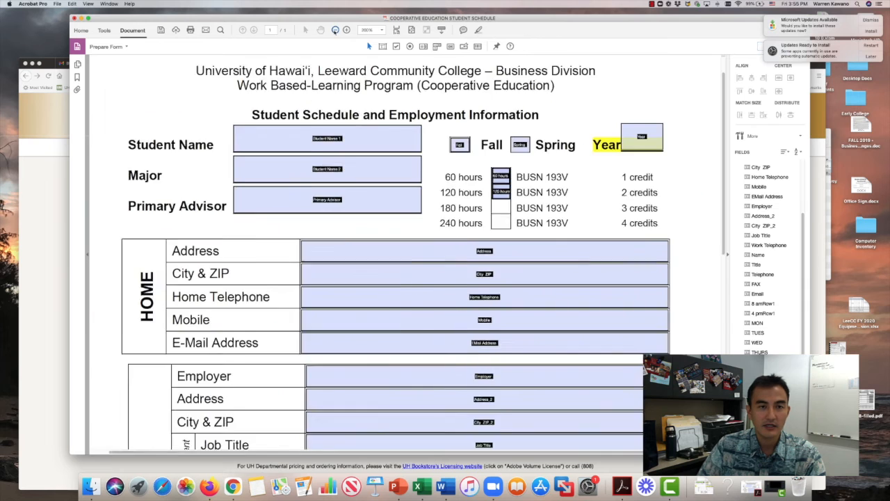
pyautogui.click(336, 30)
pyautogui.click(335, 30)
pyautogui.click(335, 30)
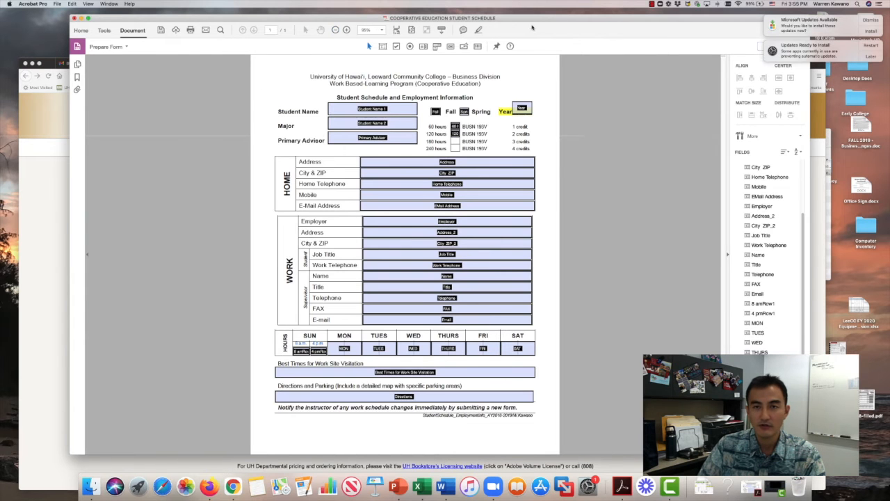
pyautogui.moveTo(532, 28); pyautogui.dragTo(511, 53)
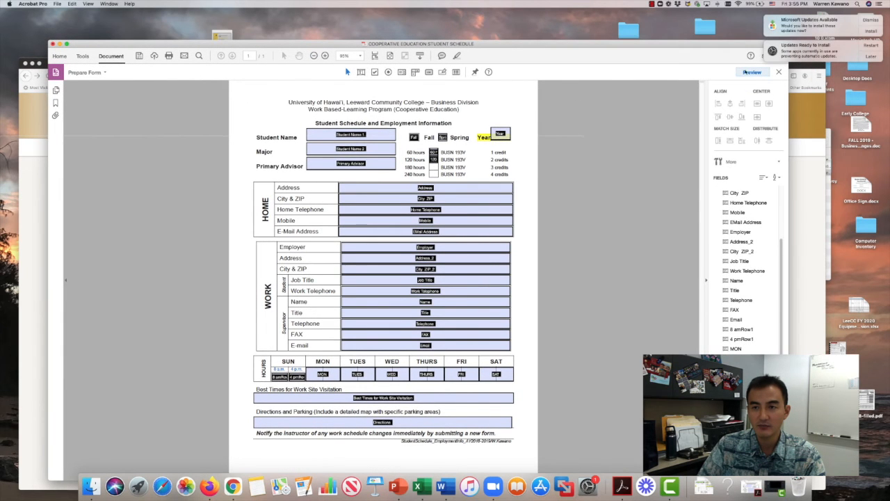
pyautogui.click(752, 71)
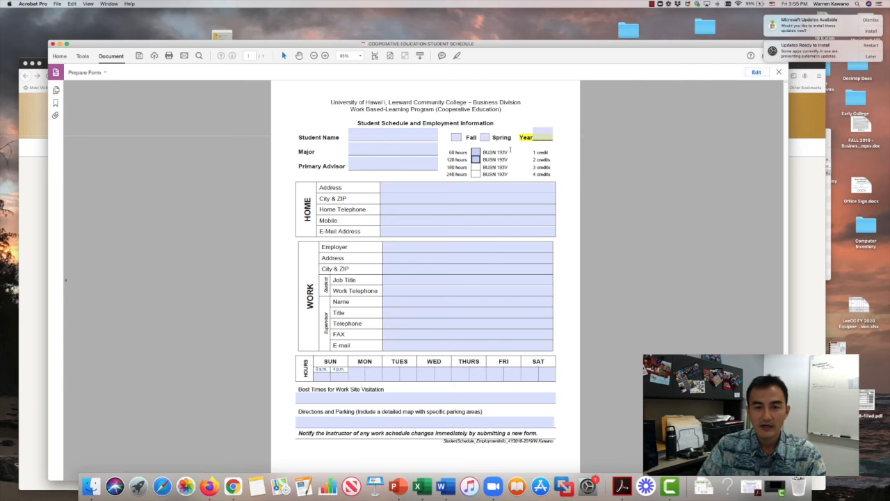
pyautogui.click(476, 152)
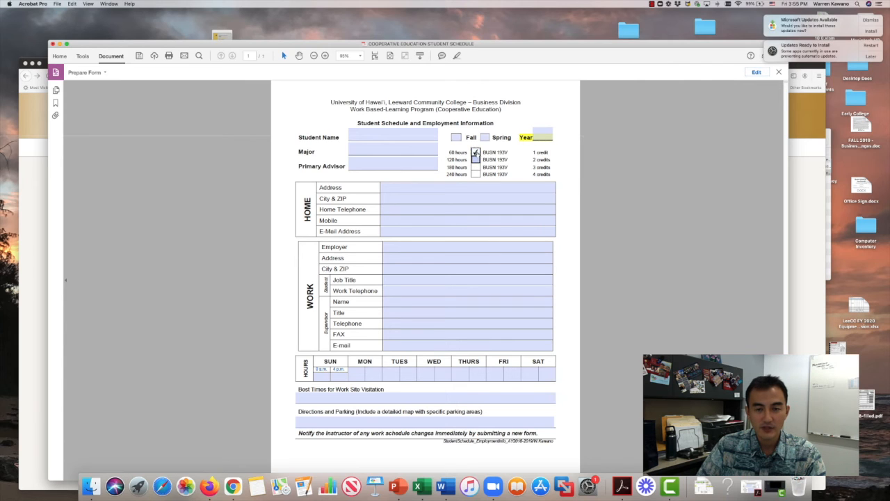
pyautogui.click(476, 160)
pyautogui.click(476, 152)
pyautogui.click(476, 160)
# Test the text fields by entering a student's name in Student Name and a street address in the HOME Address field
pyautogui.click(350, 135)
pyautogui.write('Warren K')
pyautogui.click(389, 187)
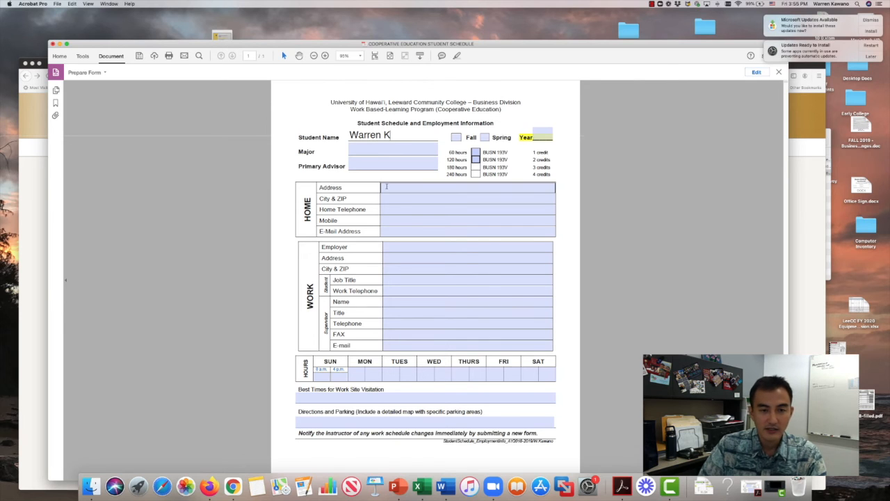
pyautogui.write('96-045')
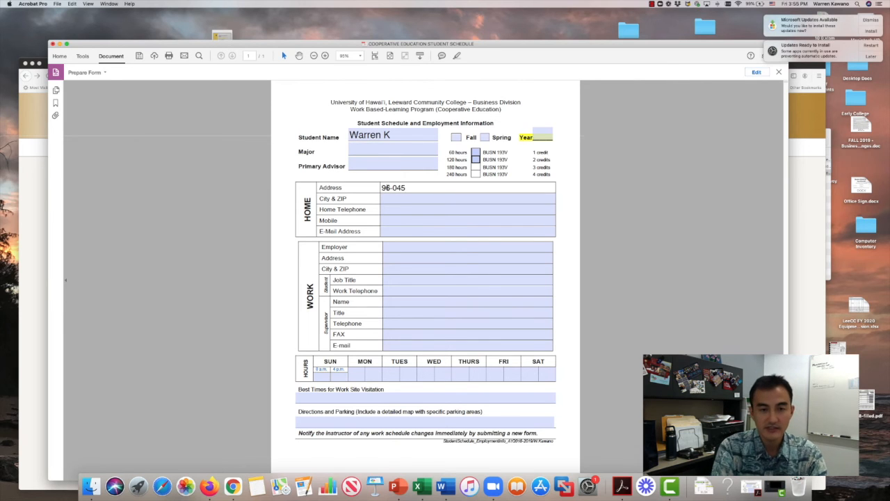
pyautogui.write(' Al')
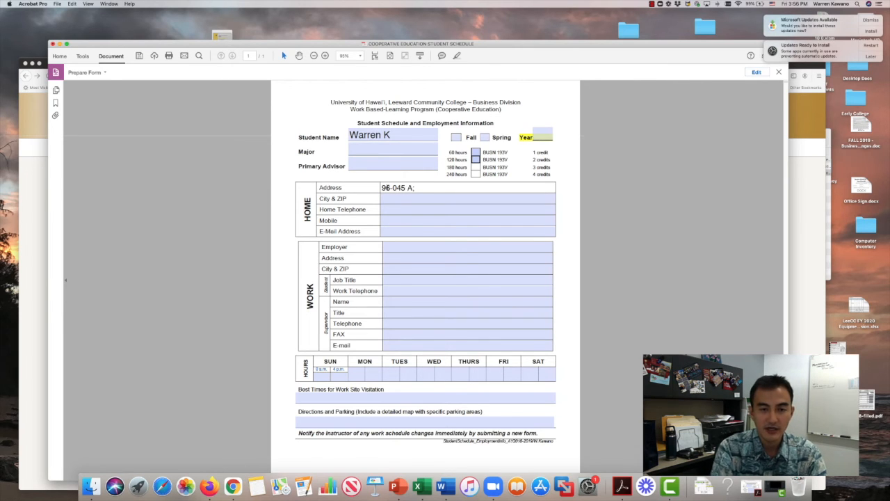
pyautogui.write('e')
pyautogui.press('BackSpace')
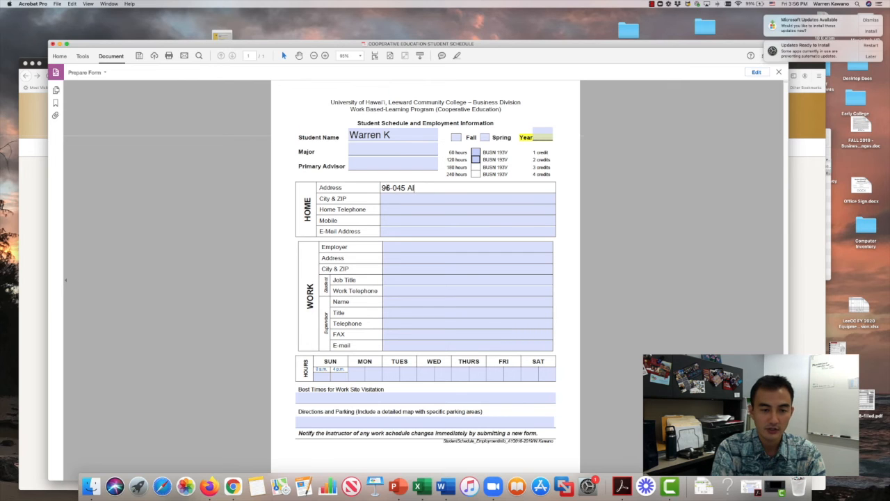
pyautogui.write('a Ike Street')
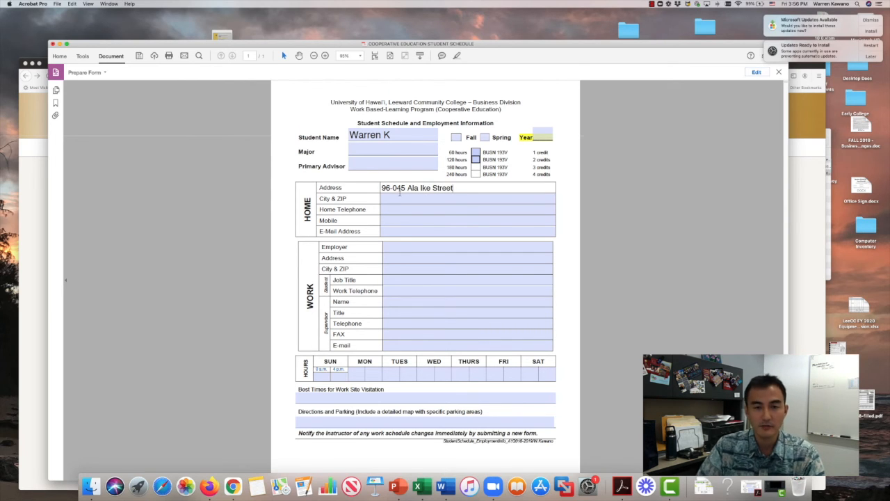
pyautogui.click(441, 300)
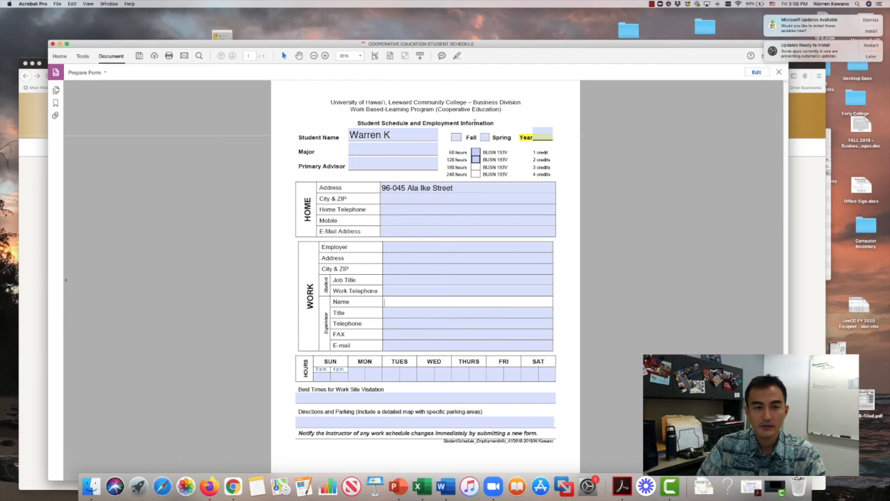
# Clear the test entries from the Student Name and HOME Address fields
pyautogui.moveTo(396, 136); pyautogui.dragTo(352, 136)
pyautogui.press('BackSpace')
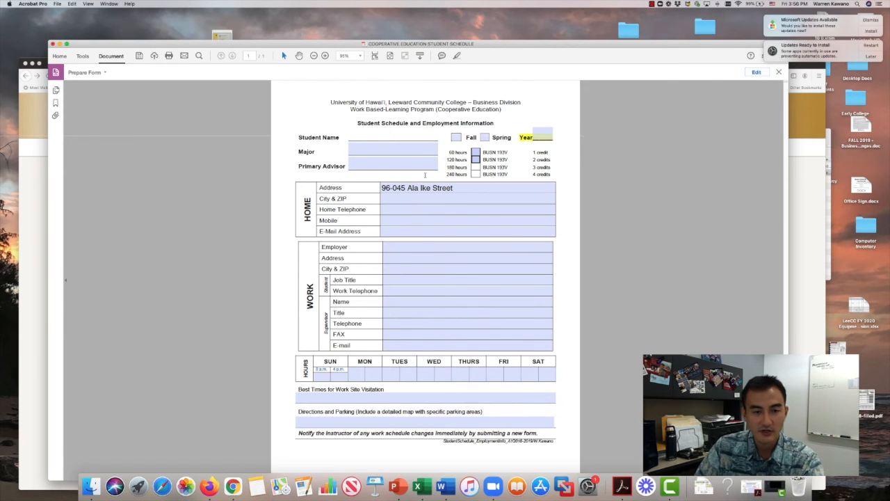
pyautogui.moveTo(454, 188); pyautogui.dragTo(380, 186)
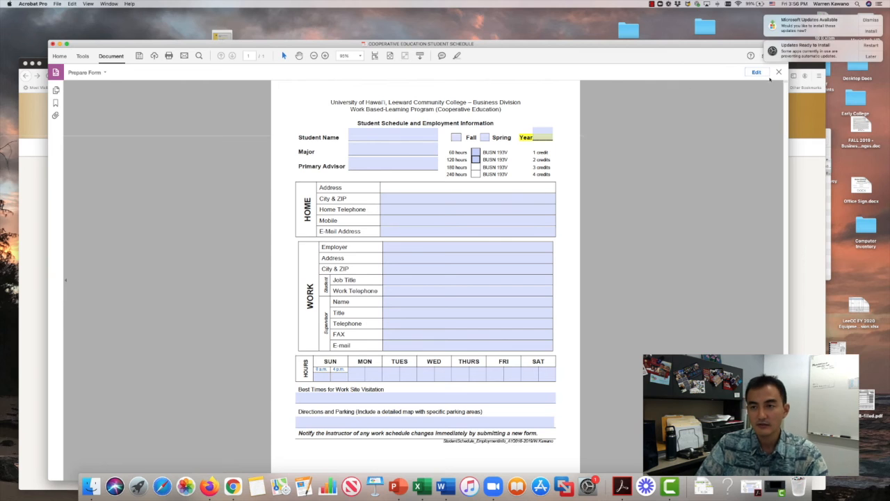
# Close the form preview and reopen the document in Prepare Form for field editing
pyautogui.click(779, 72)
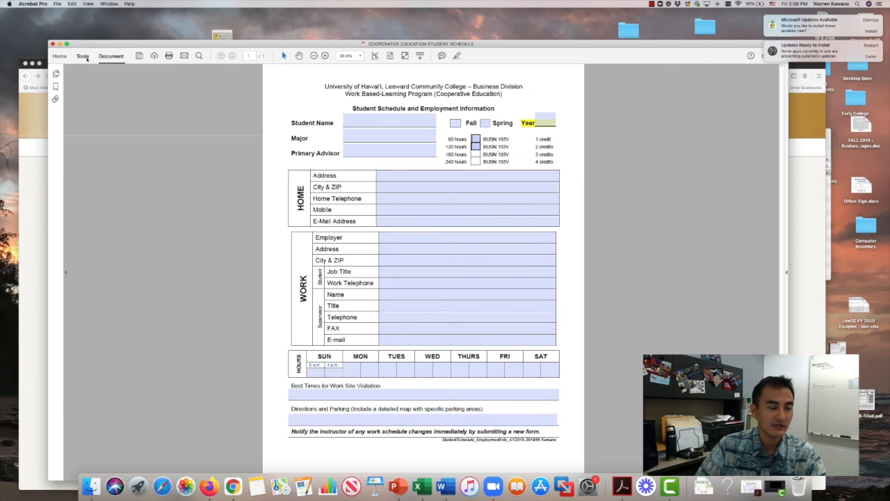
pyautogui.click(83, 56)
pyautogui.click(639, 119)
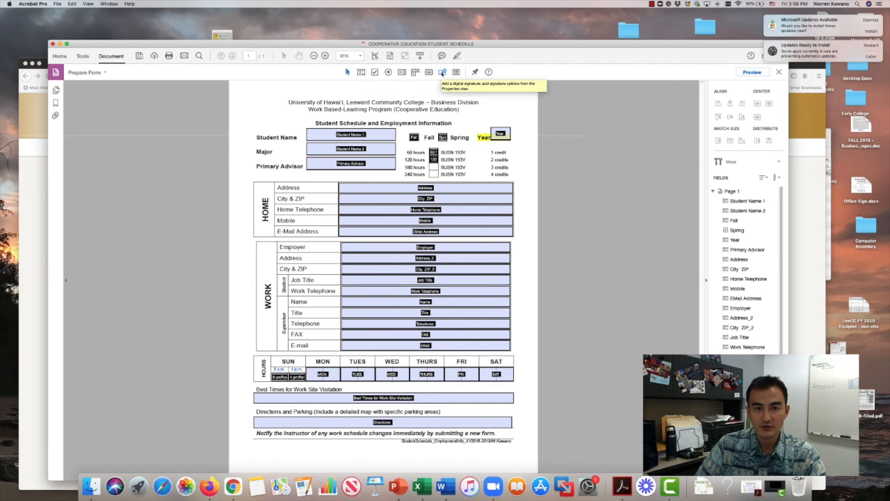
# Add a digital signature field in the blank area below the form's closing notice and widen it toward the page centre
pyautogui.click(443, 72)
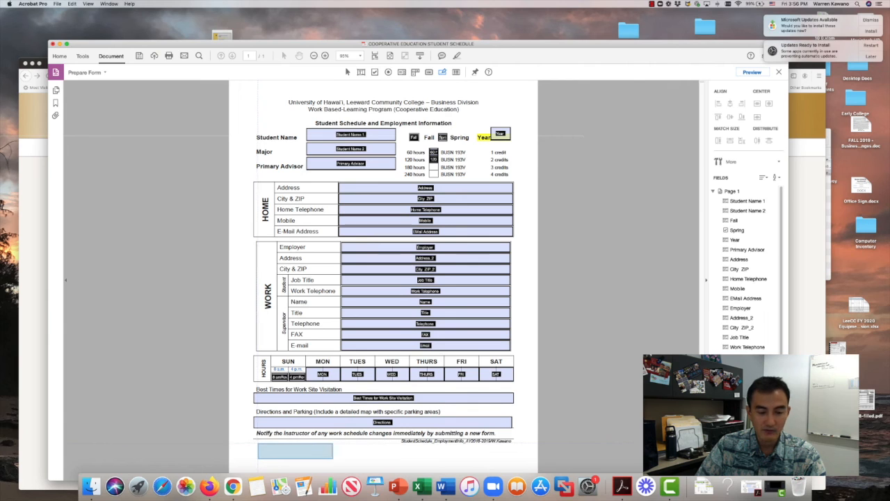
pyautogui.click(259, 445)
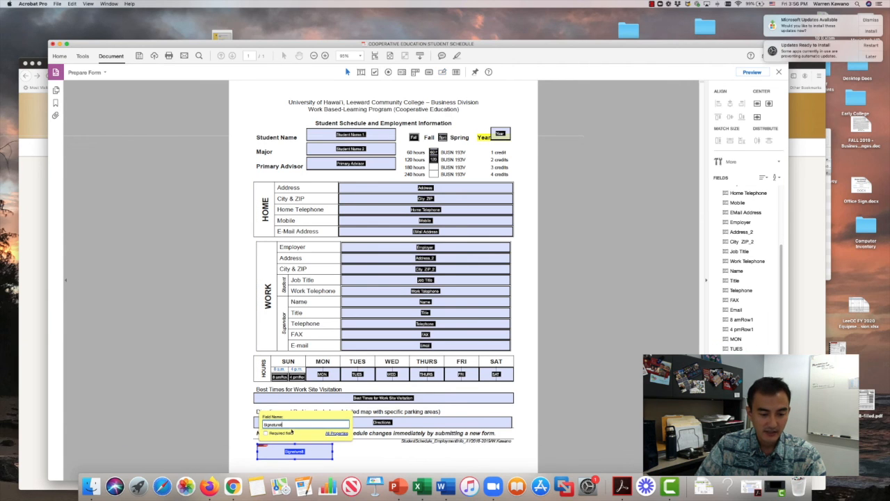
pyautogui.moveTo(330, 457); pyautogui.dragTo(363, 459)
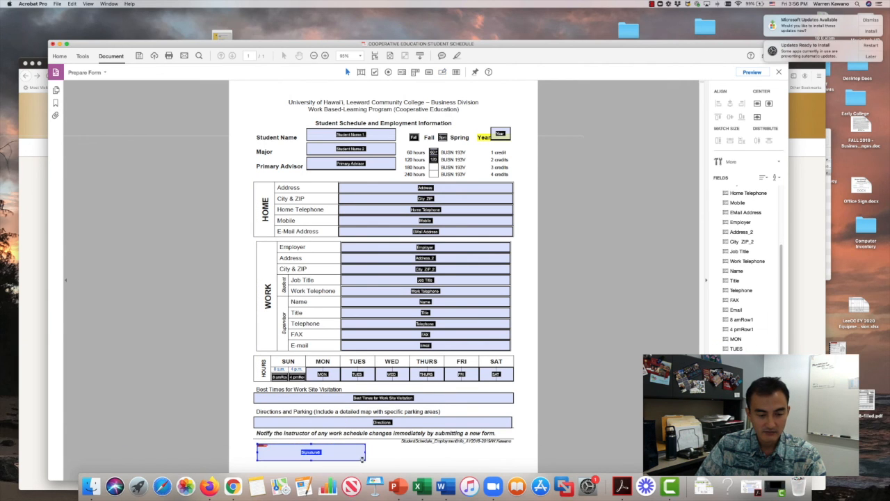
pyautogui.click(386, 458)
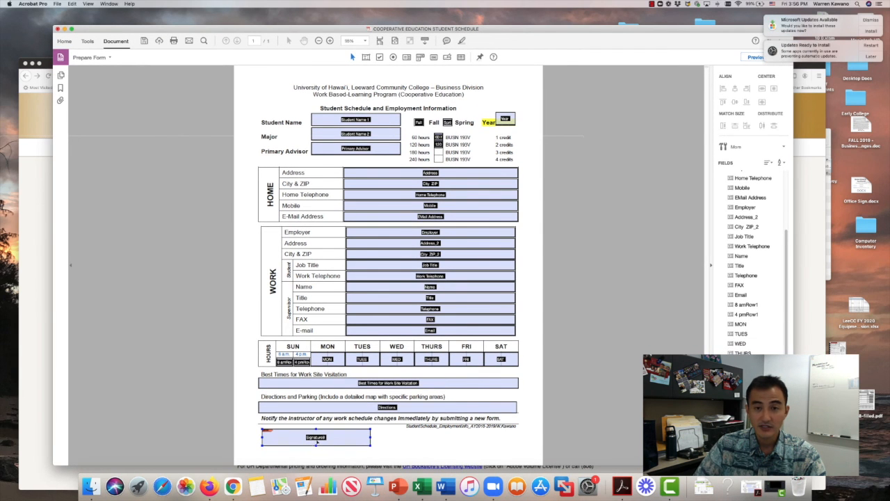
# Preview the form at 200% zoom and test the signature field by opening its signing dialog, then cancel without signing
pyautogui.click(756, 57)
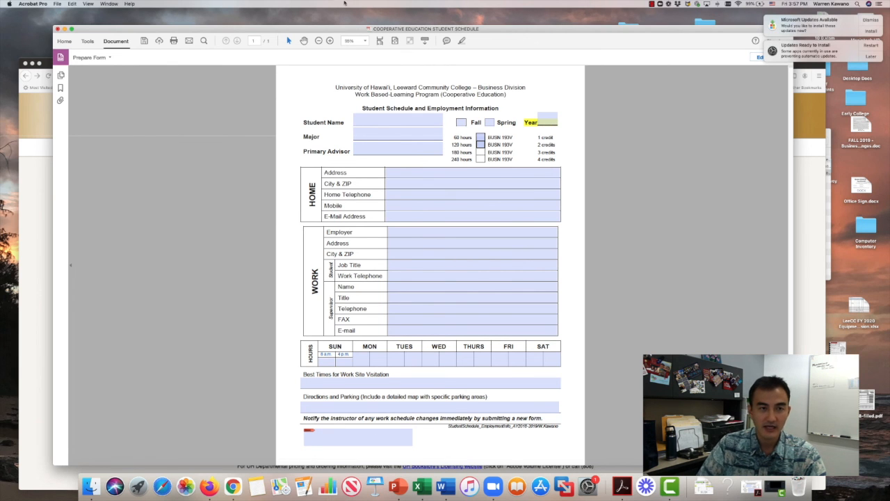
pyautogui.click(330, 40)
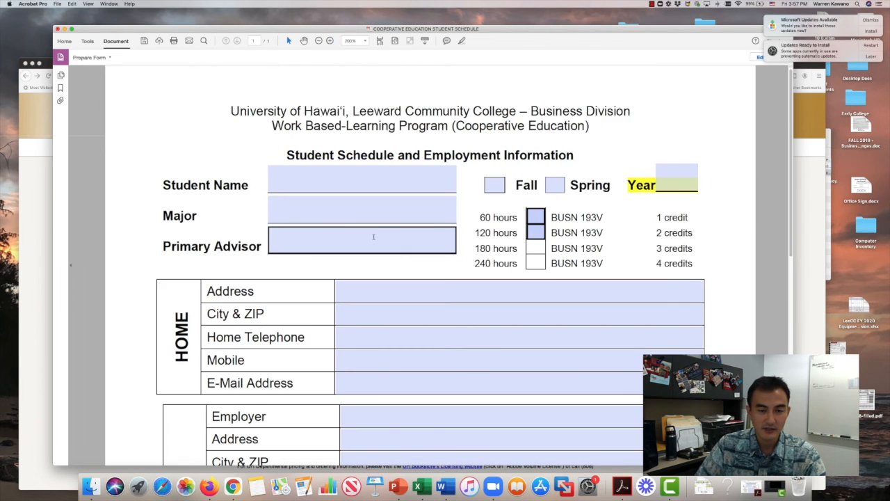
pyautogui.scroll(-5, 370, 234)
pyautogui.scroll(-4, 370, 234)
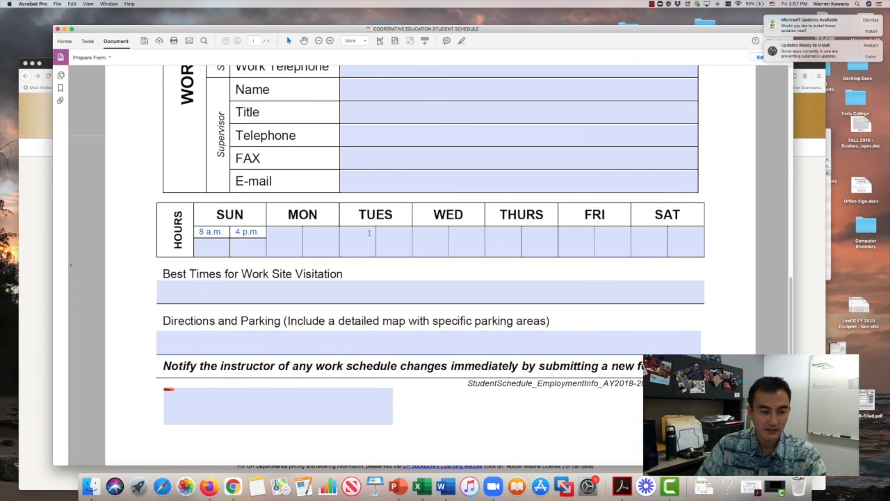
pyautogui.click(213, 410)
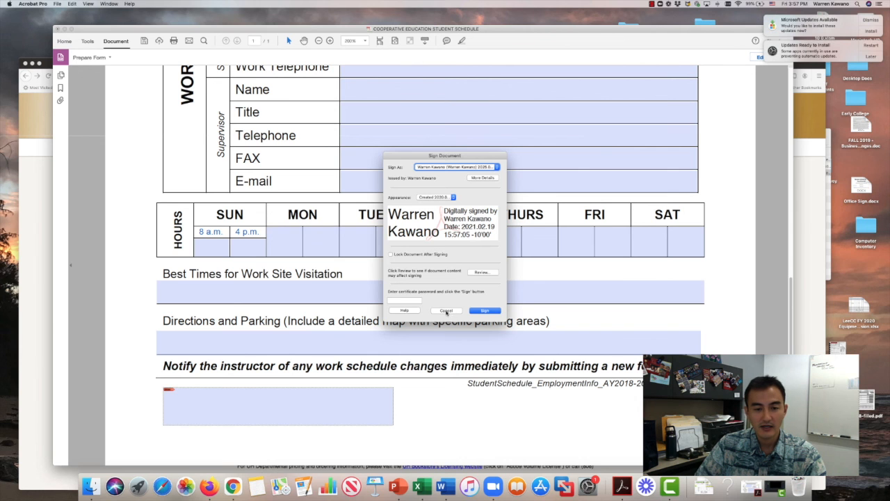
pyautogui.click(446, 311)
pyautogui.scroll(10, 410, 375)
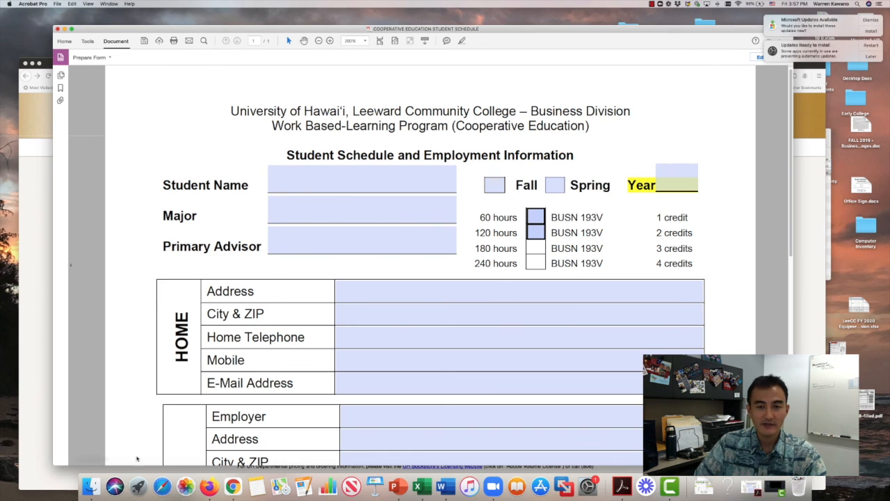
# Switch to PowerPoint to review the Adobe Acrobat topic slide
pyautogui.moveTo(0, 500)
pyautogui.click(661, 348)
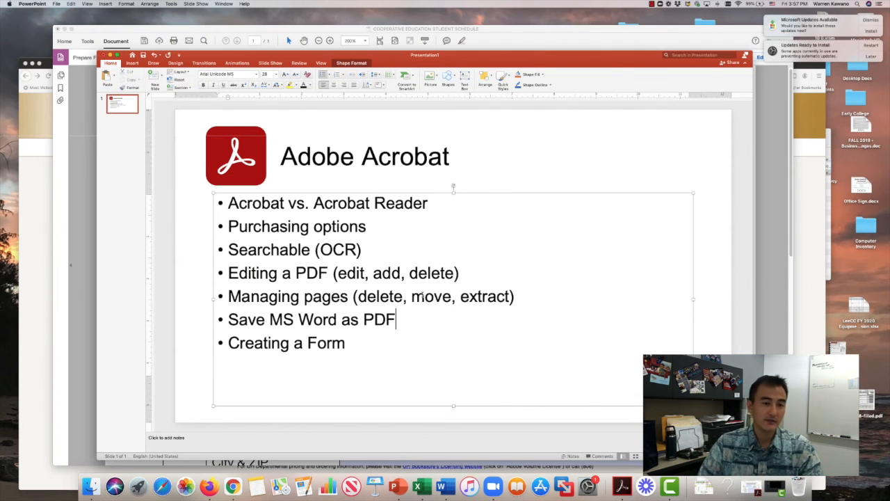